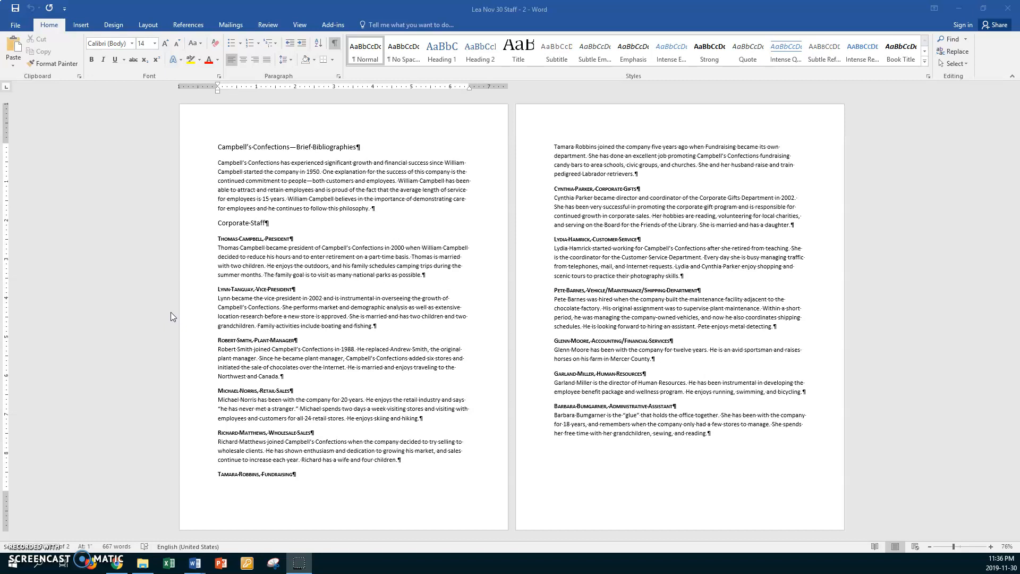
Search the document for the fundraising staff member's first name and go to the heading result
click(246, 282)
click(300, 238)
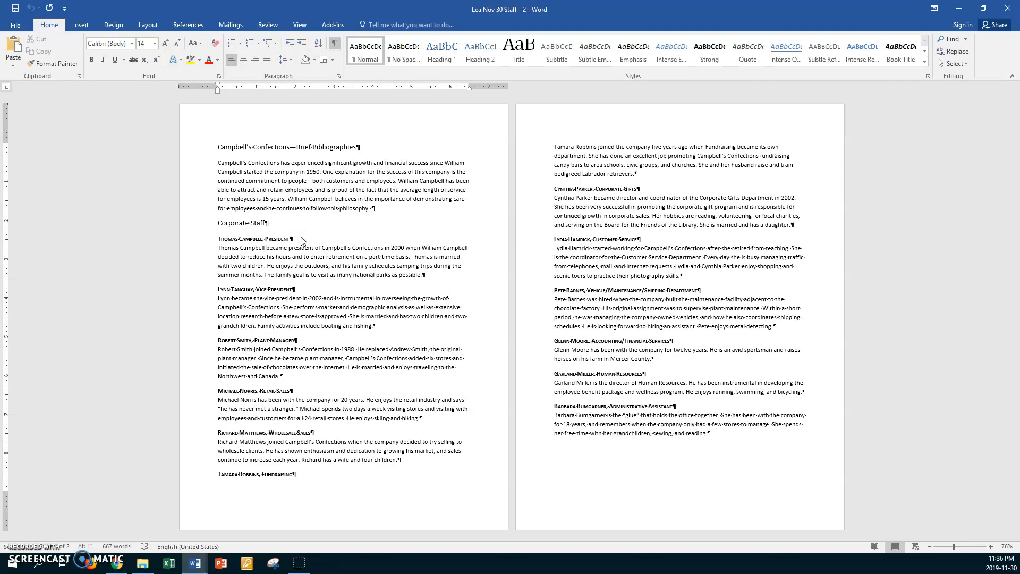
key(ctrl+f)
click(42, 111)
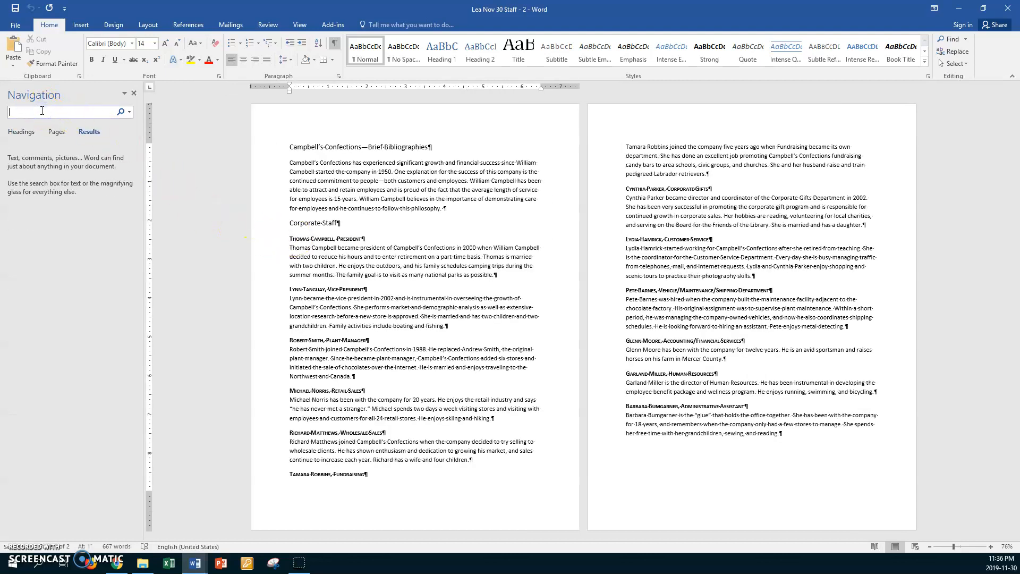
text(tamara)
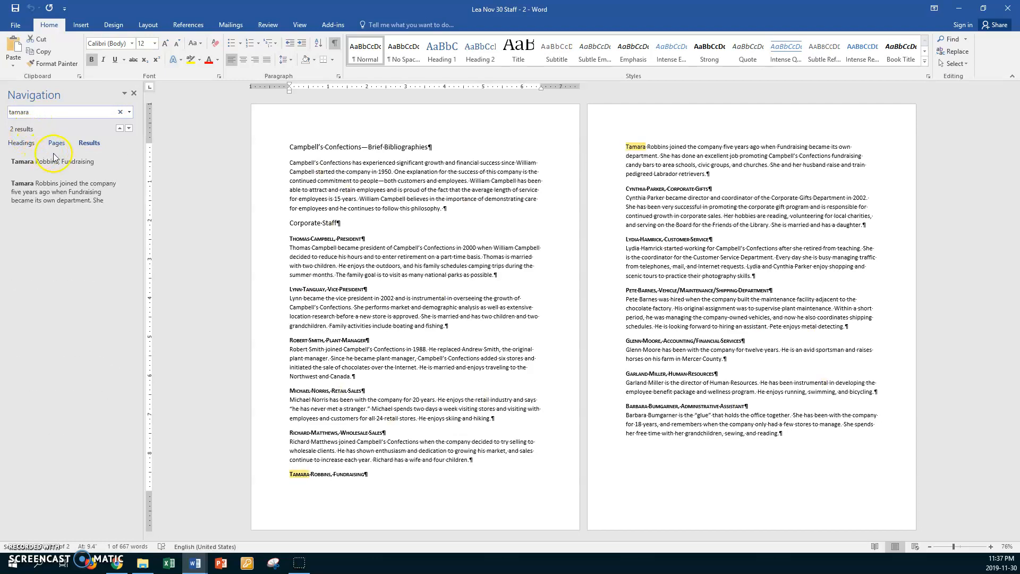
click(25, 167)
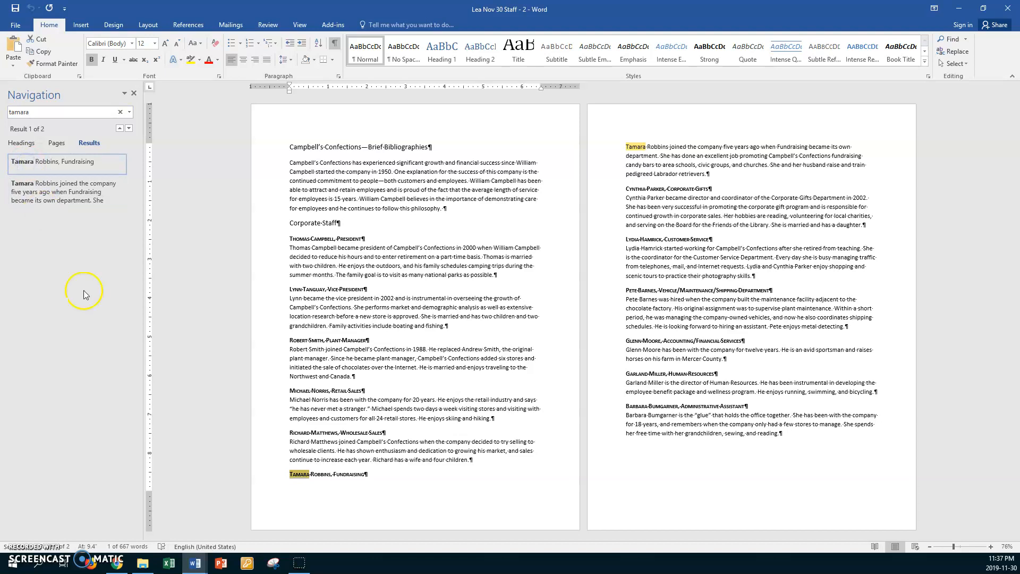
Apply Keep with next and Keep lines together to the Fundraising staff heading and the paragraph beneath it
click(317, 477)
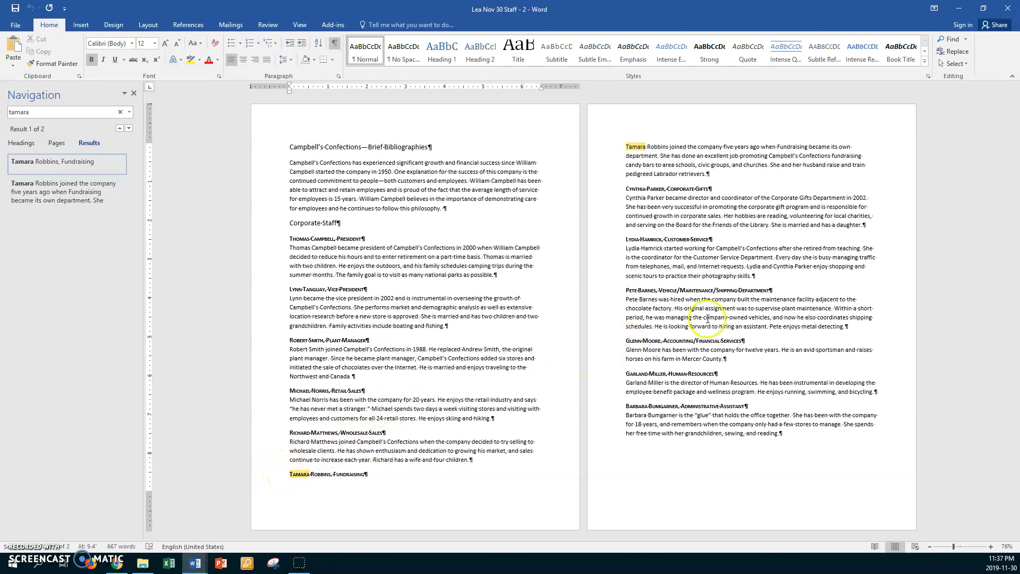
shift+click(865, 156)
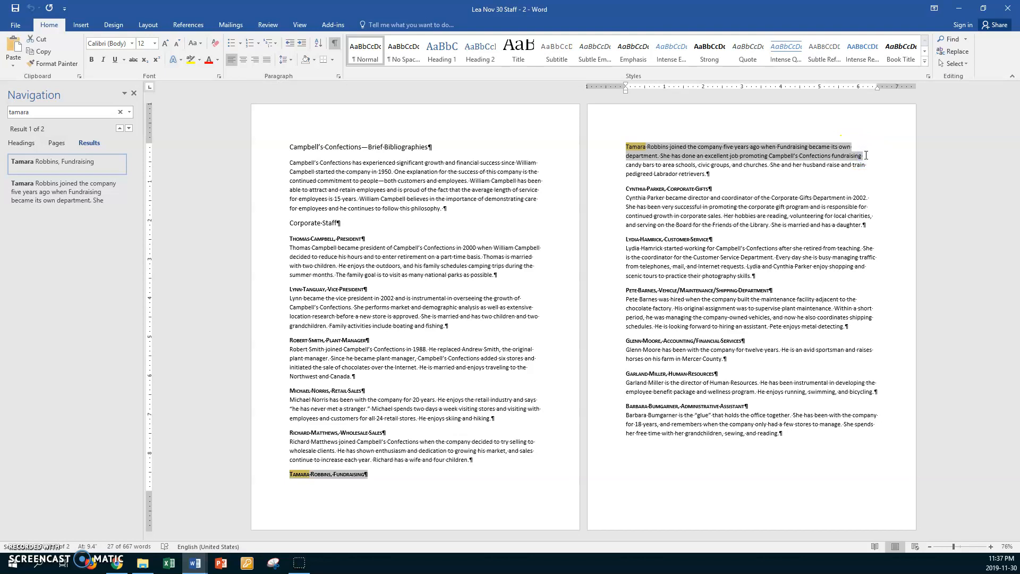
click(339, 78)
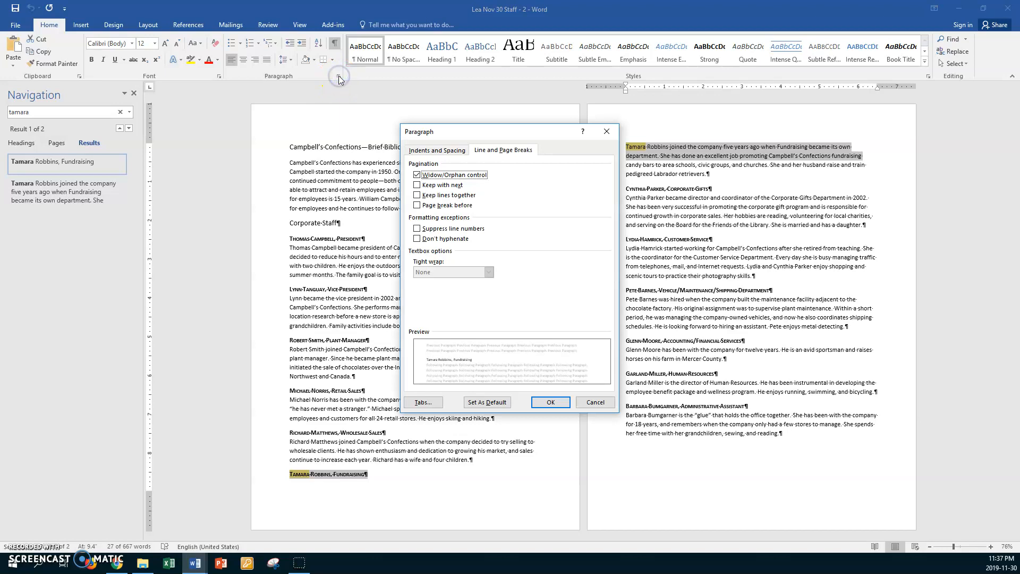
click(418, 186)
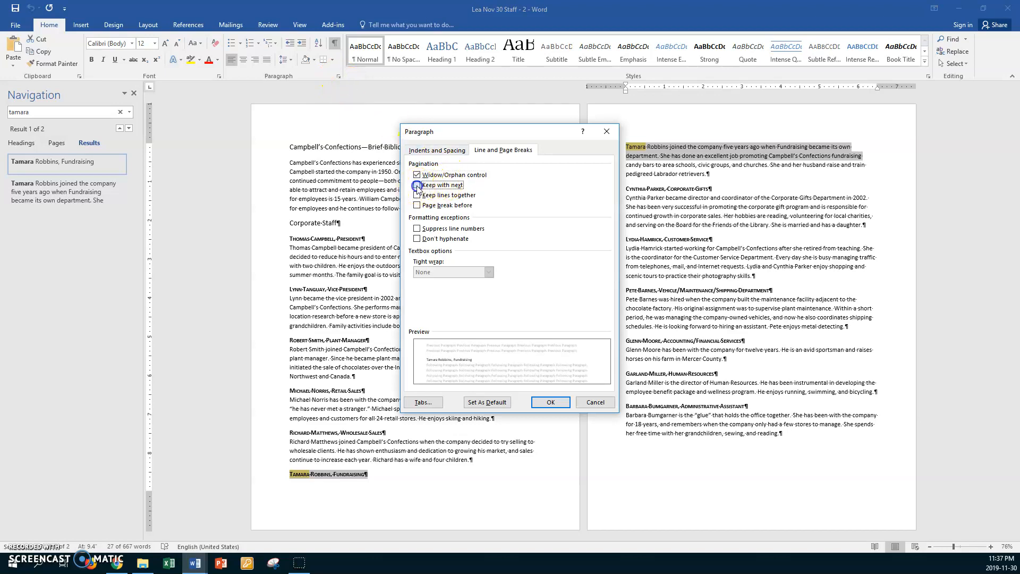
click(417, 196)
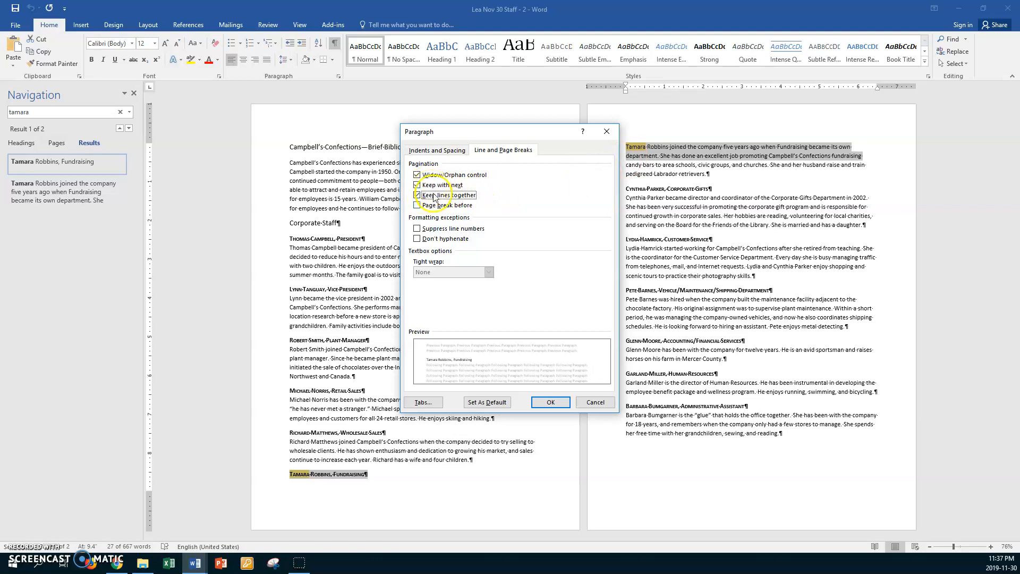
click(552, 402)
click(552, 402)
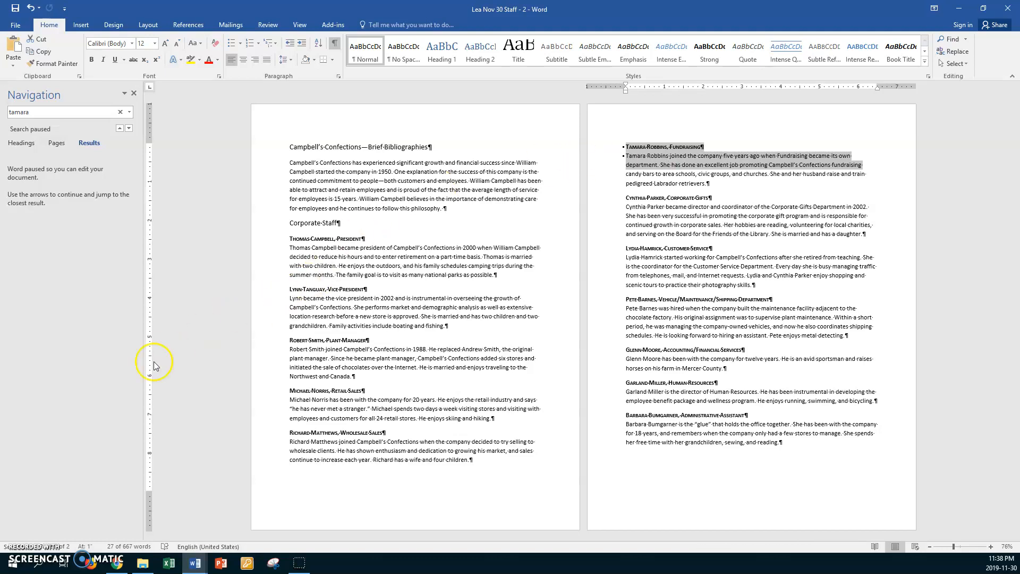
Insert a Next Page section break directly before the "Corporate Staff" heading
click(33, 532)
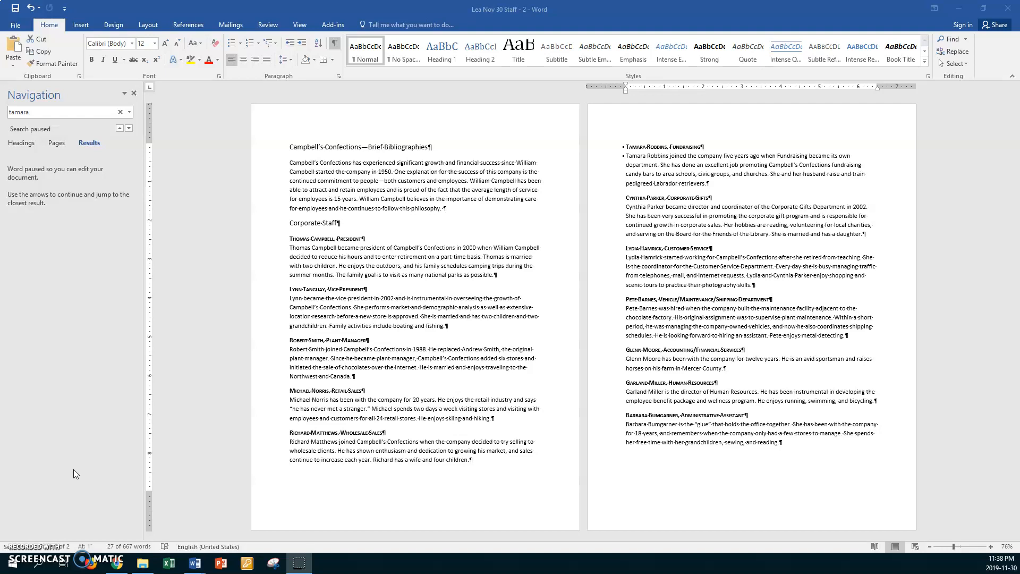
click(141, 430)
click(292, 225)
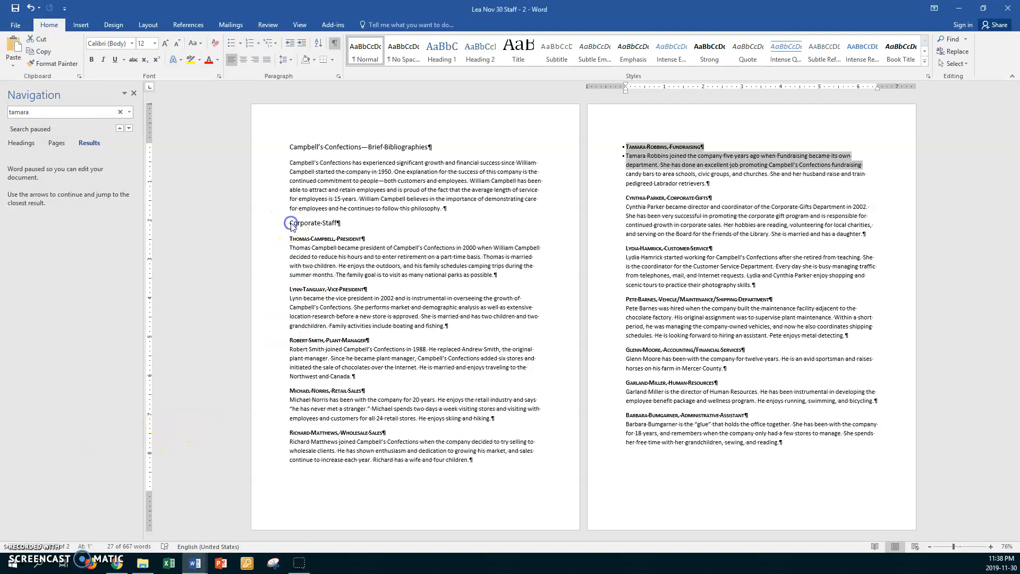
click(291, 225)
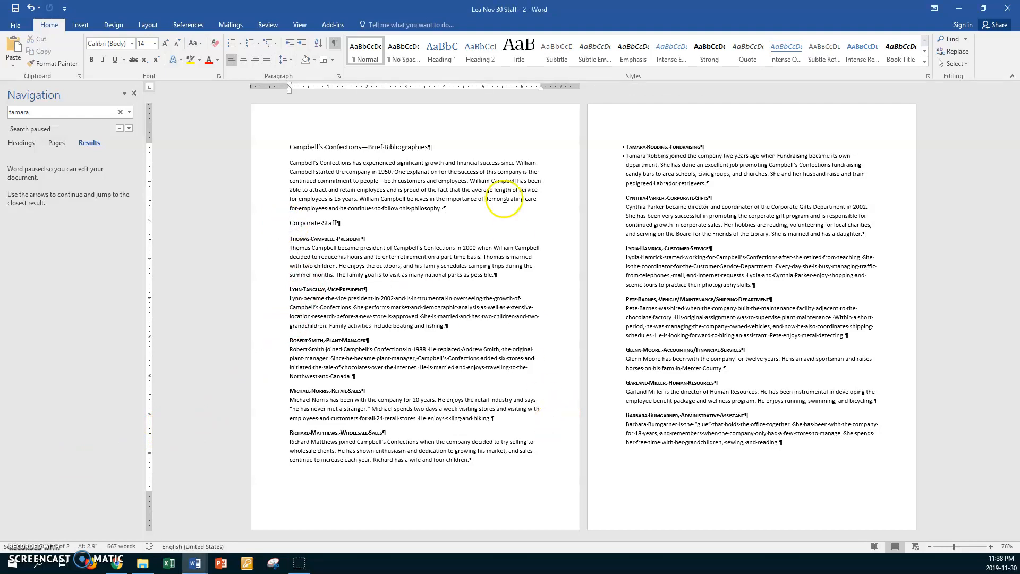
click(299, 24)
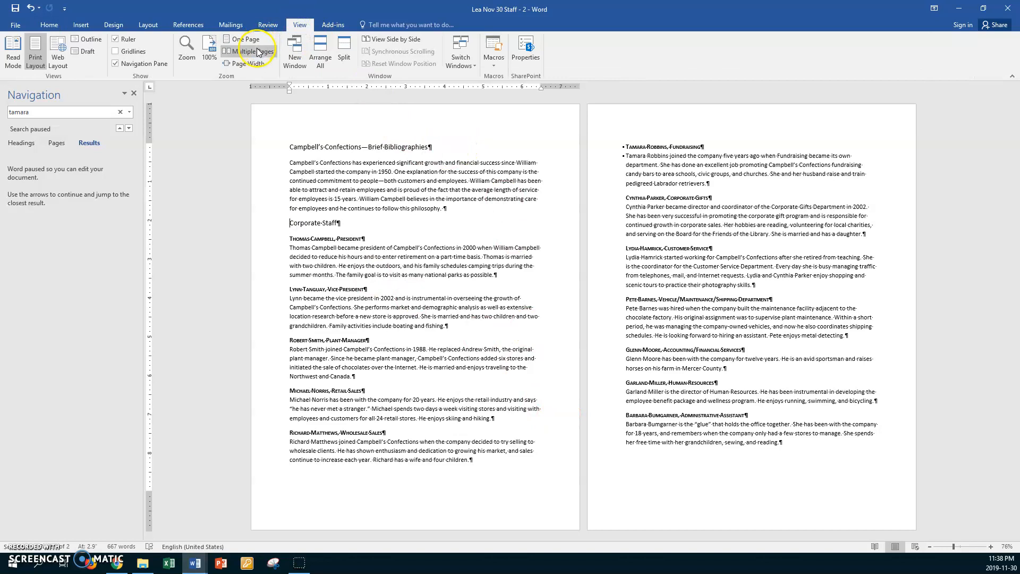
click(244, 63)
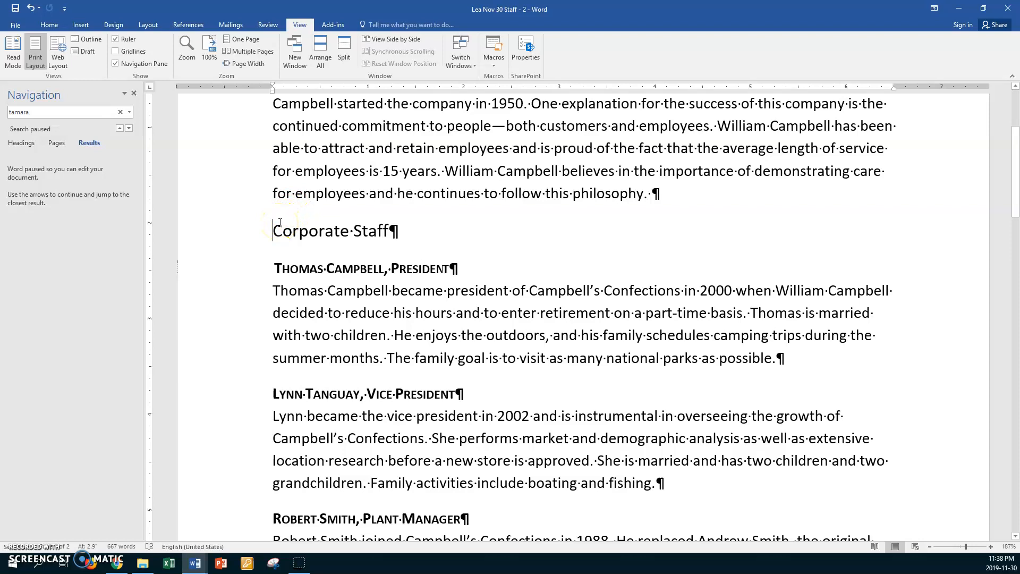
click(152, 25)
click(142, 40)
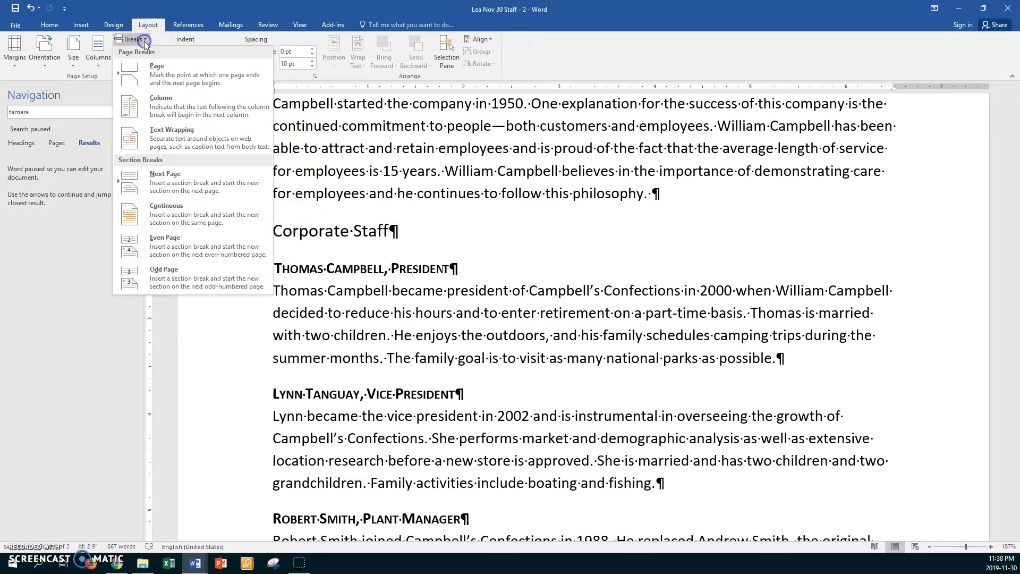
click(158, 179)
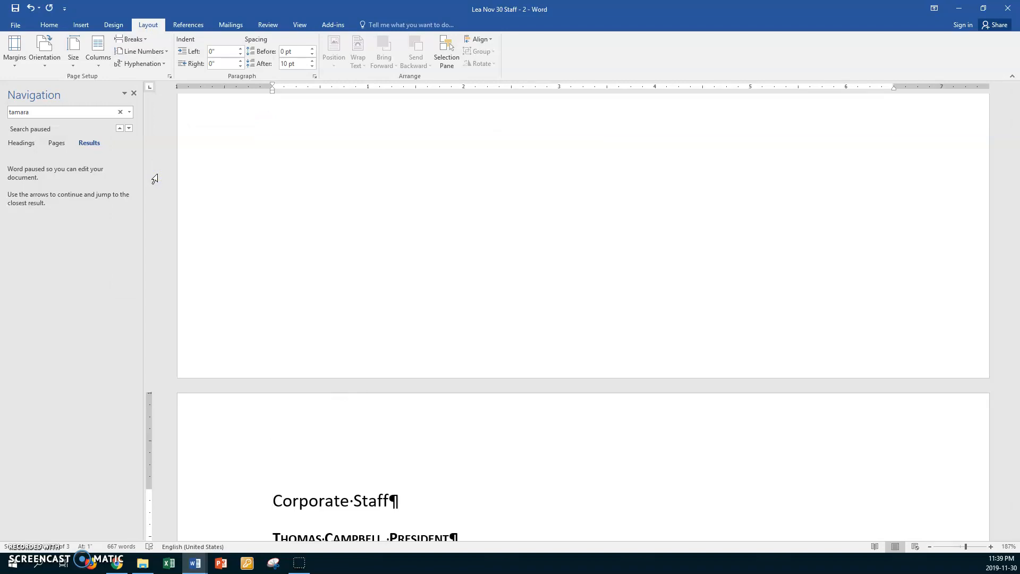
Set custom margins of 2" top and 1.5" left and right, applied only to the section containing the document title
key(ctrl+Home)
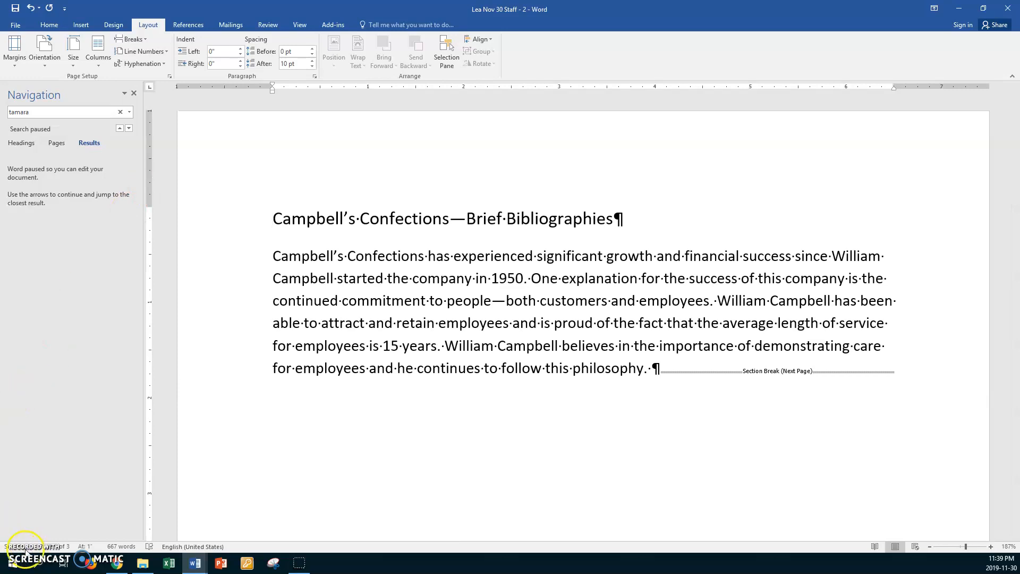
click(272, 222)
click(145, 25)
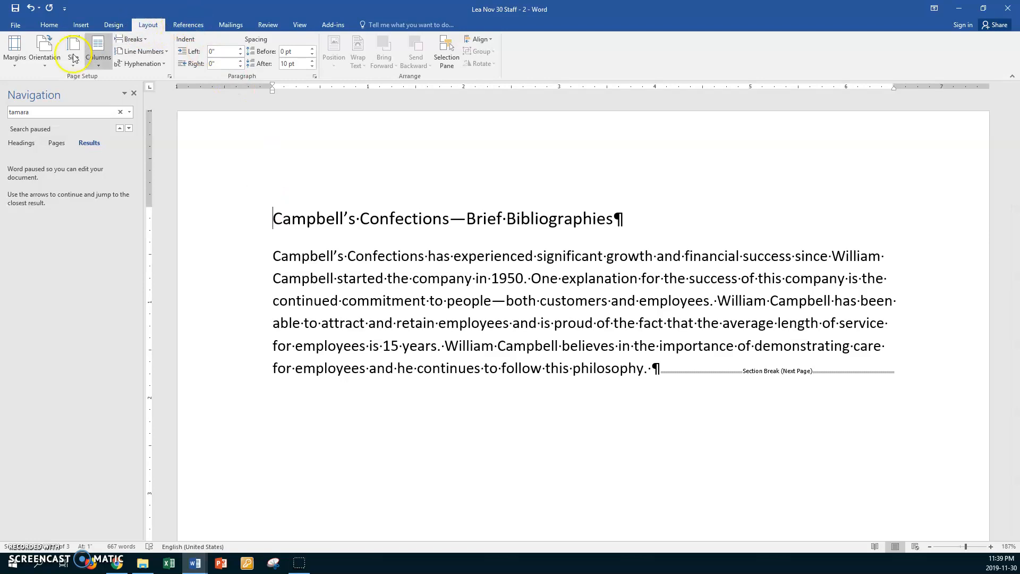
click(14, 51)
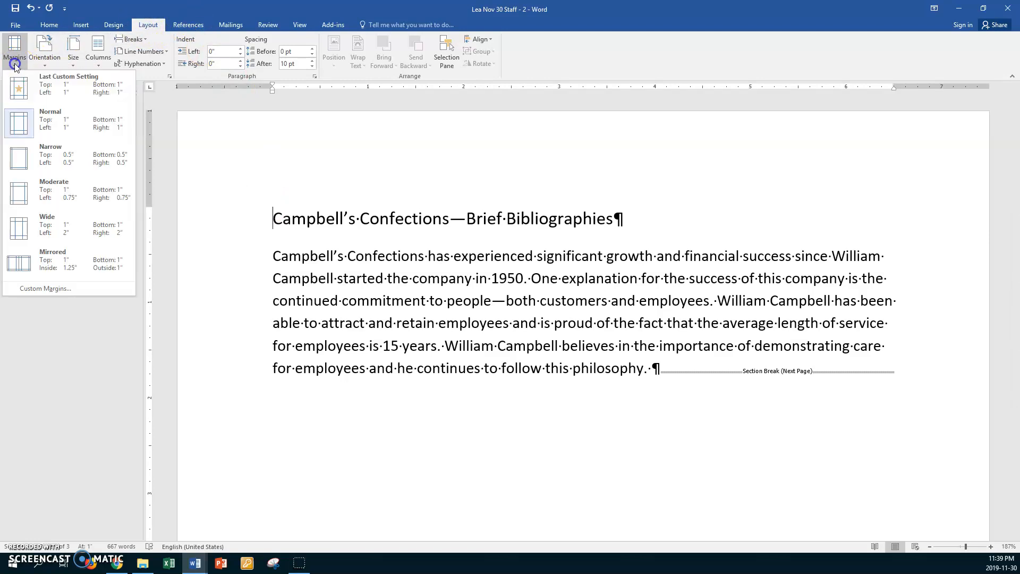
click(43, 289)
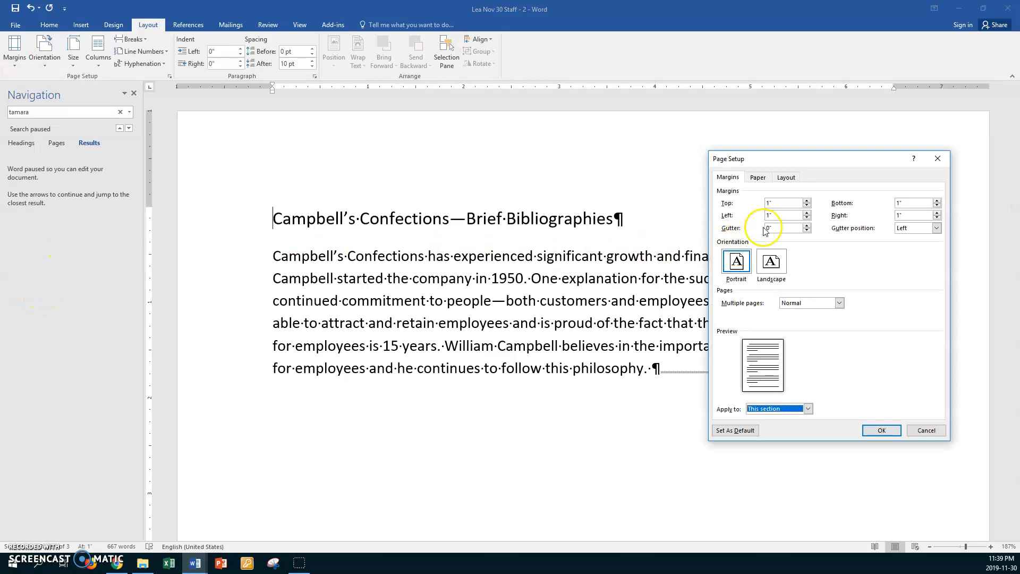
double_click(772, 202)
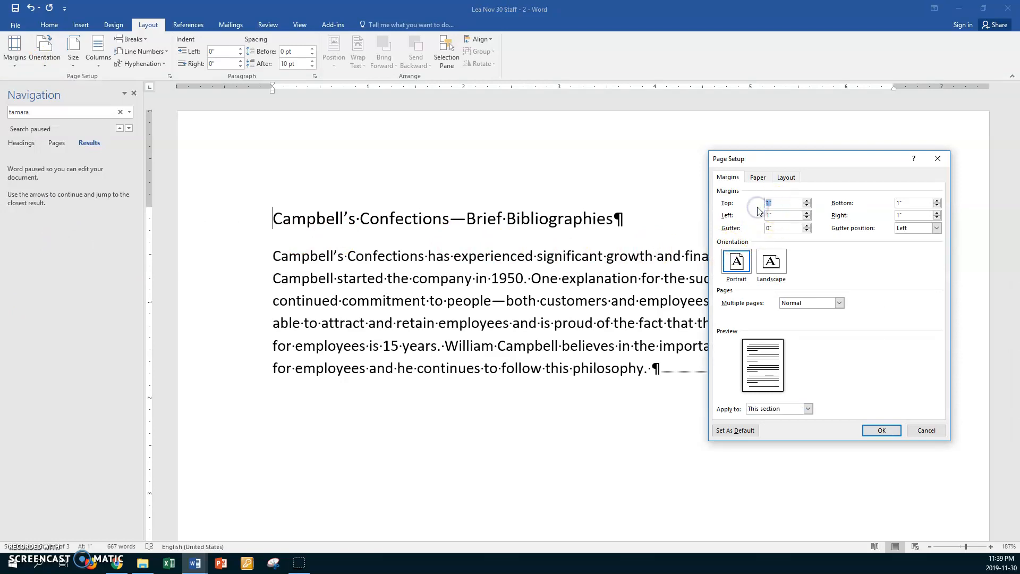
text(2)
drag(787, 214, 756, 217)
text(1)
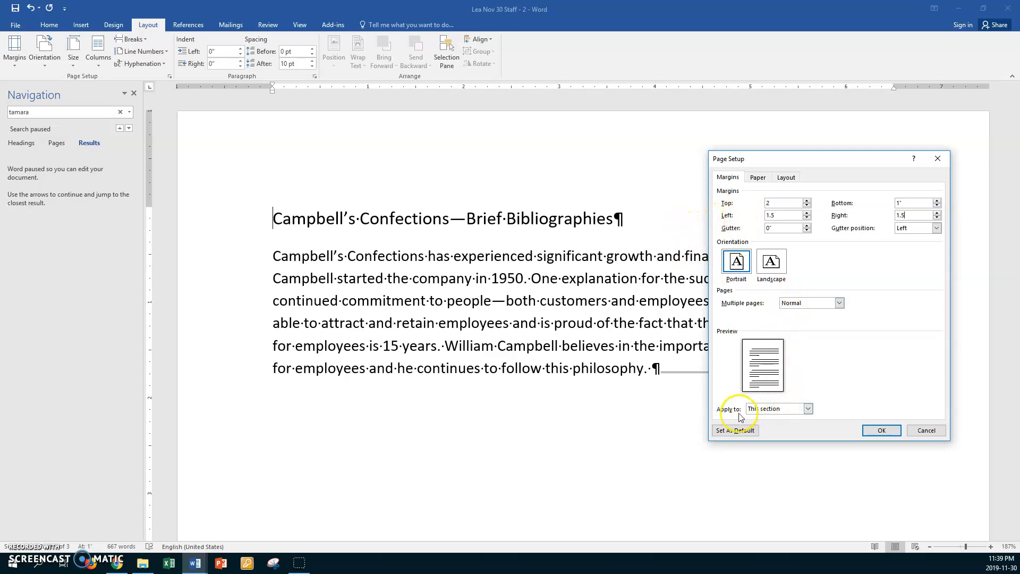
click(808, 409)
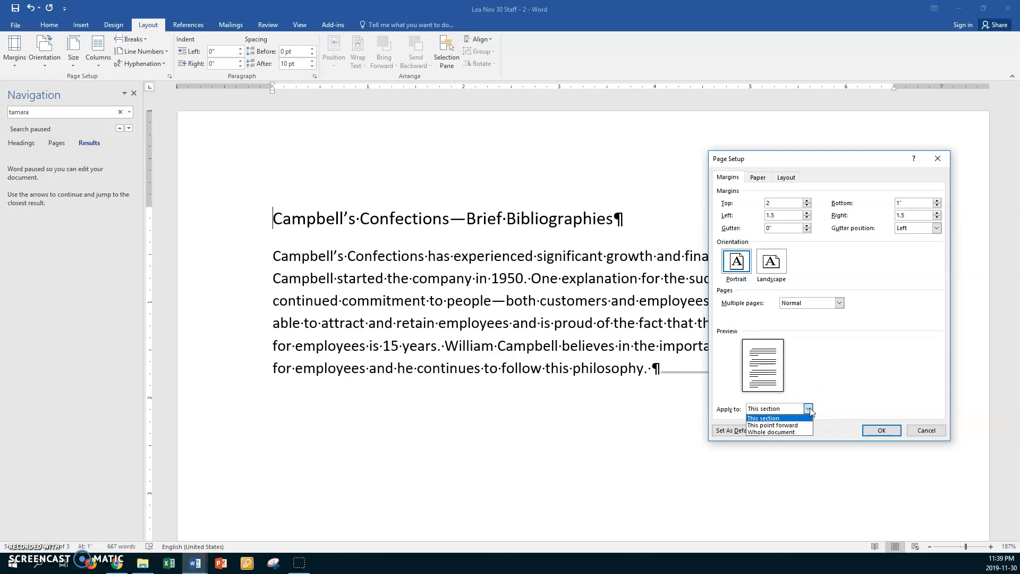
click(790, 408)
click(781, 409)
click(881, 430)
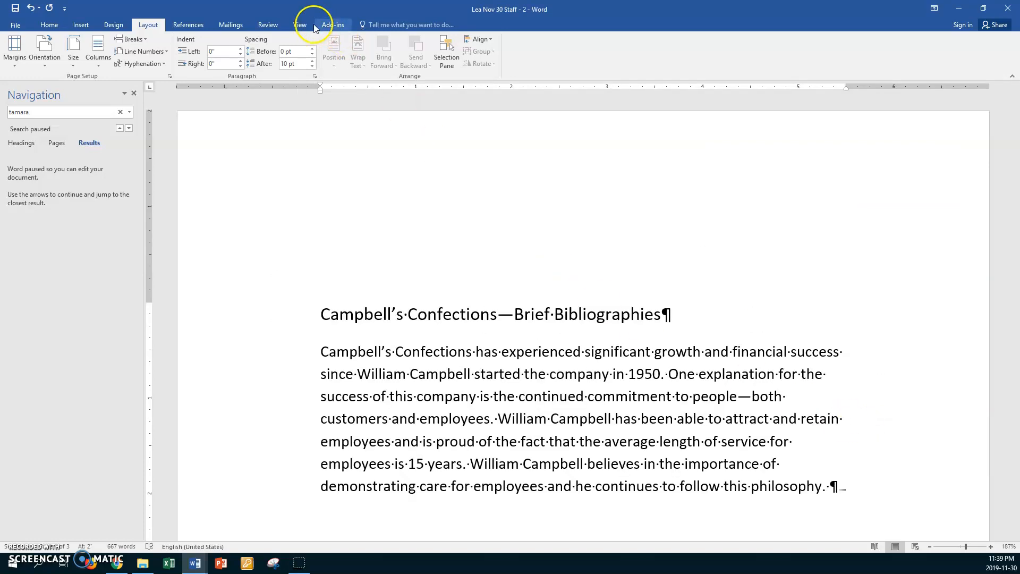
Close the Navigation pane and display multiple pages side by side
click(135, 93)
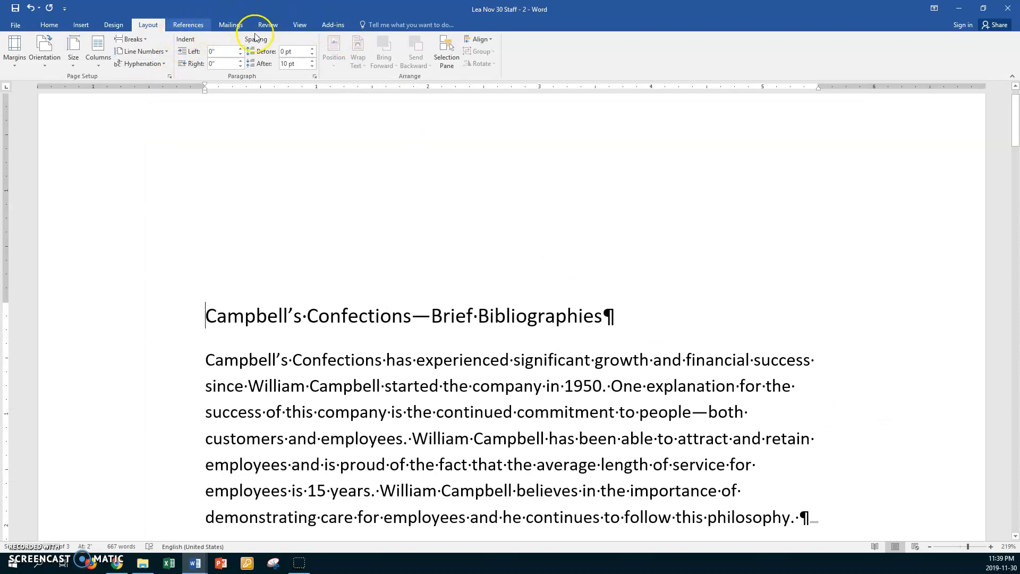
click(300, 24)
click(262, 52)
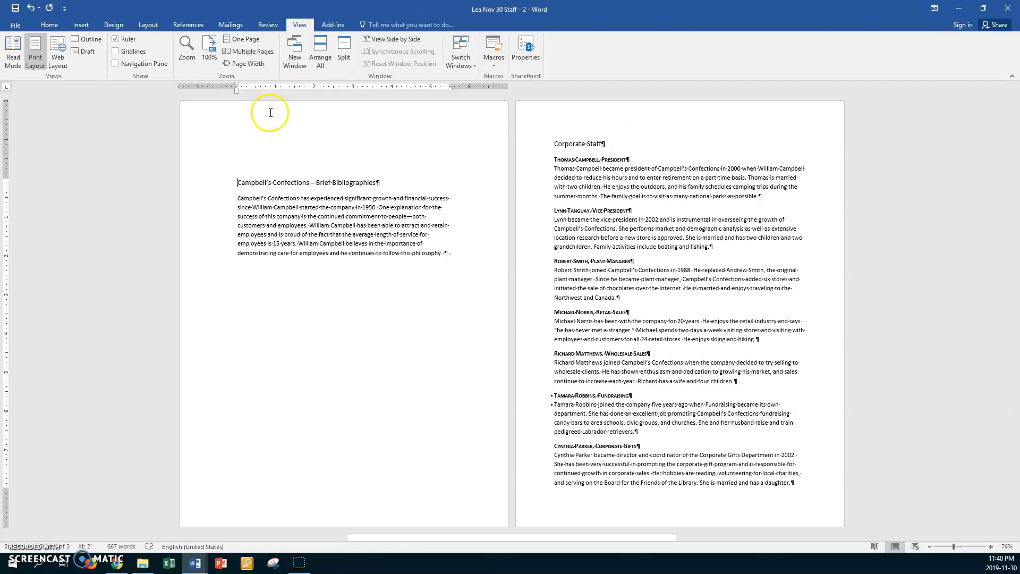
Format the title "Campbell's Confections—Brief Bibliographies" at 20 pt with the purple preset text effect
click(217, 186)
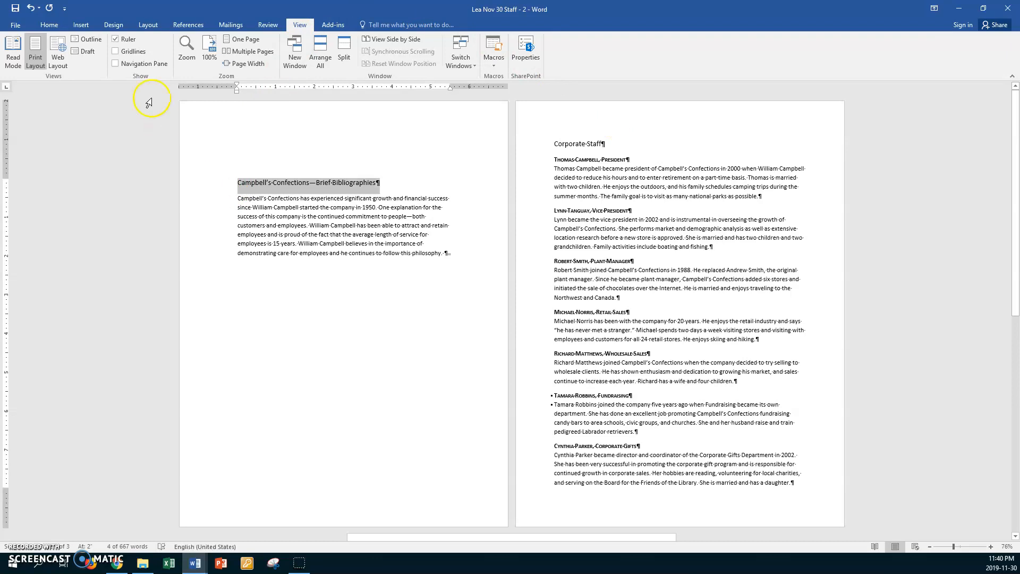
click(56, 26)
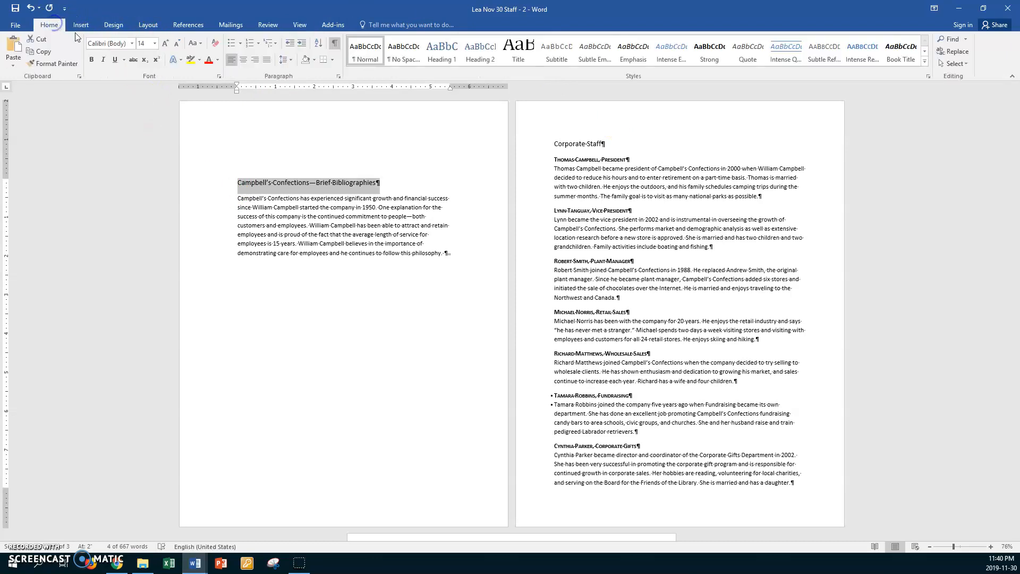
click(155, 43)
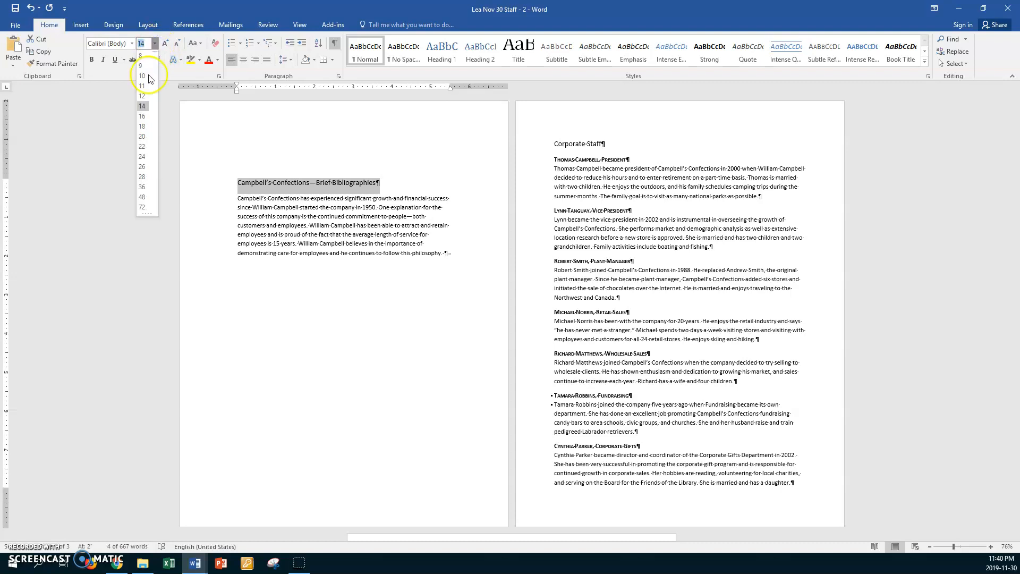
click(141, 136)
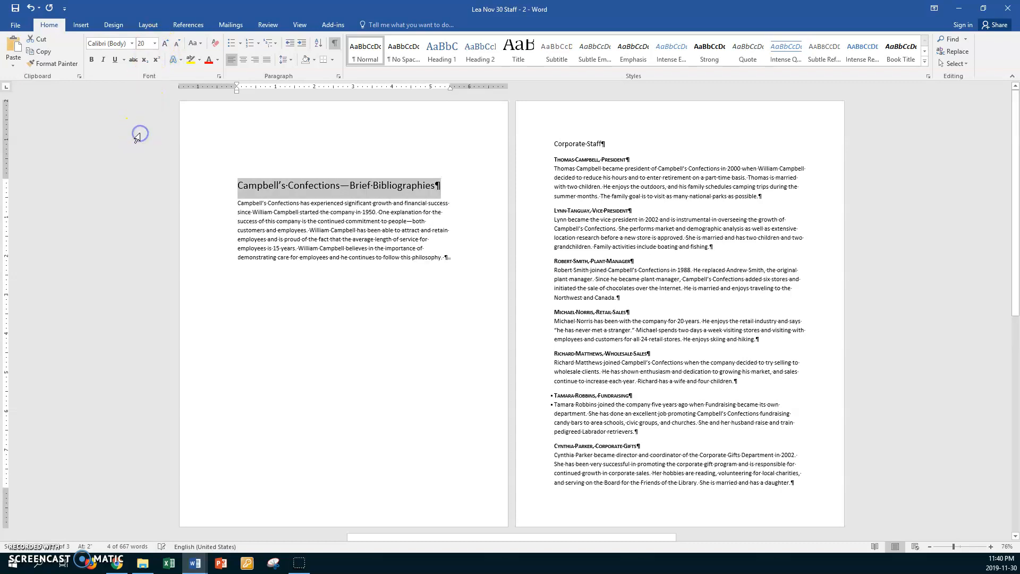
click(181, 60)
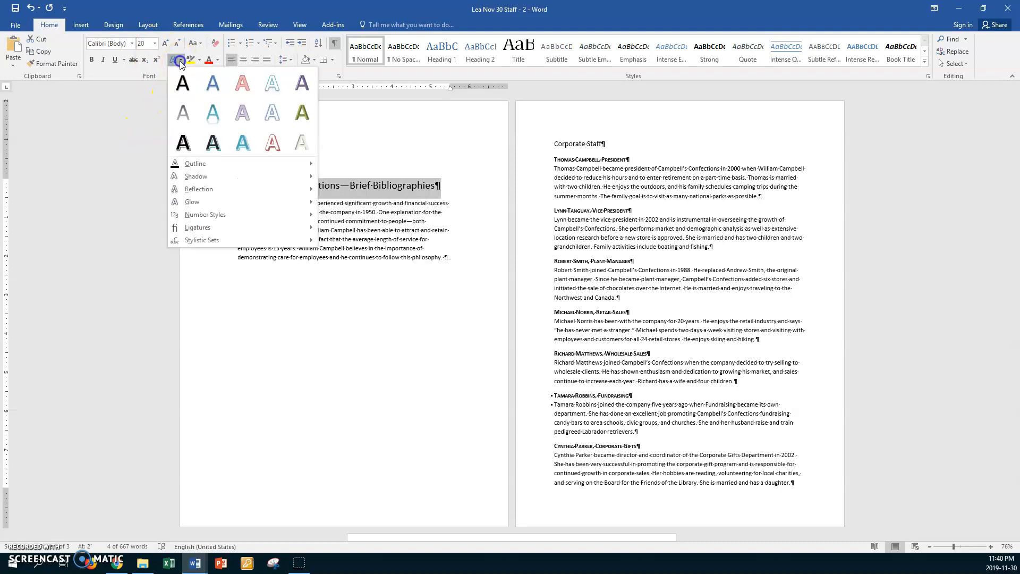
click(305, 94)
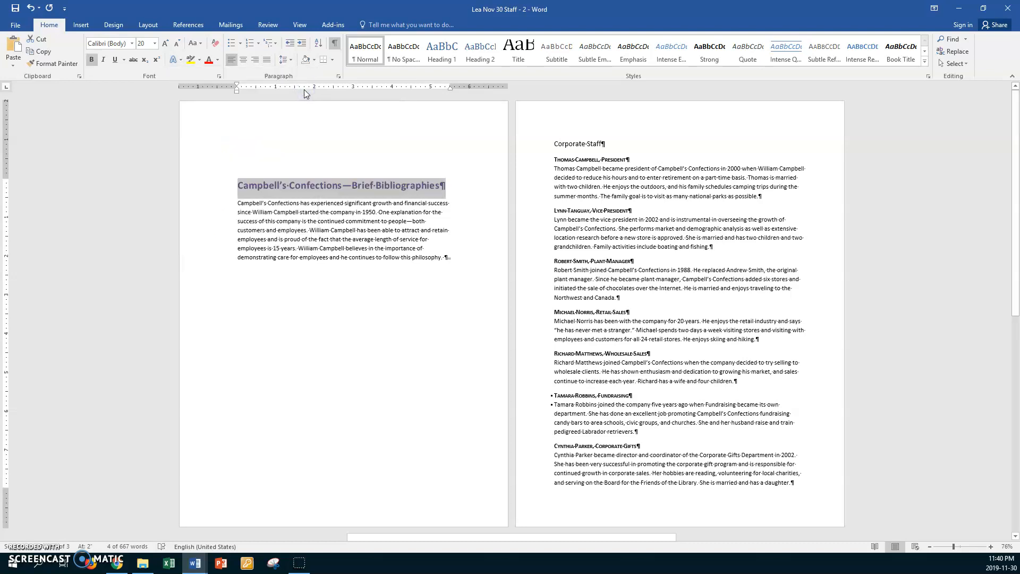
click(351, 171)
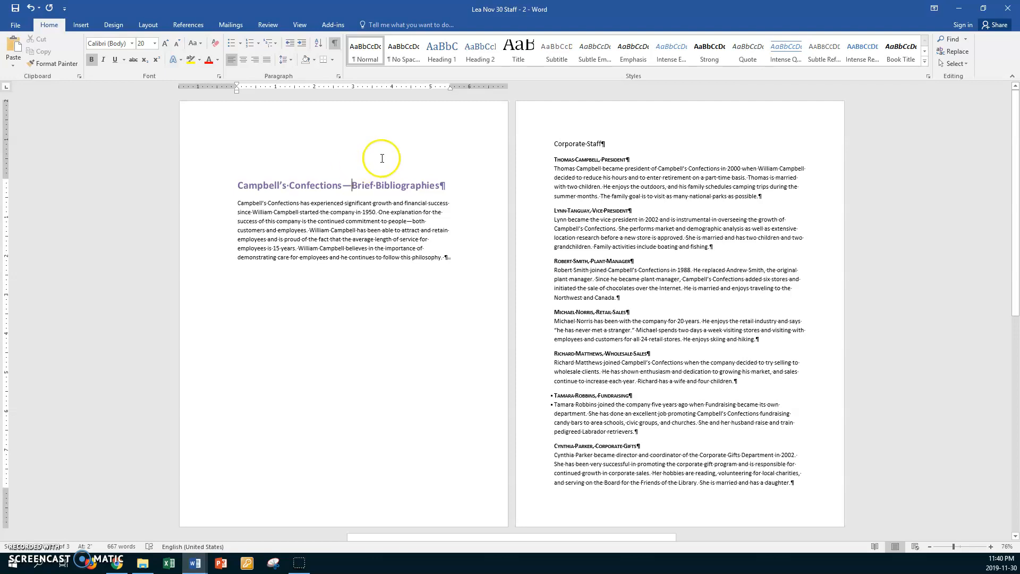
Format the "Corporate Staff" heading at 20 pt in bold with small caps
click(537, 146)
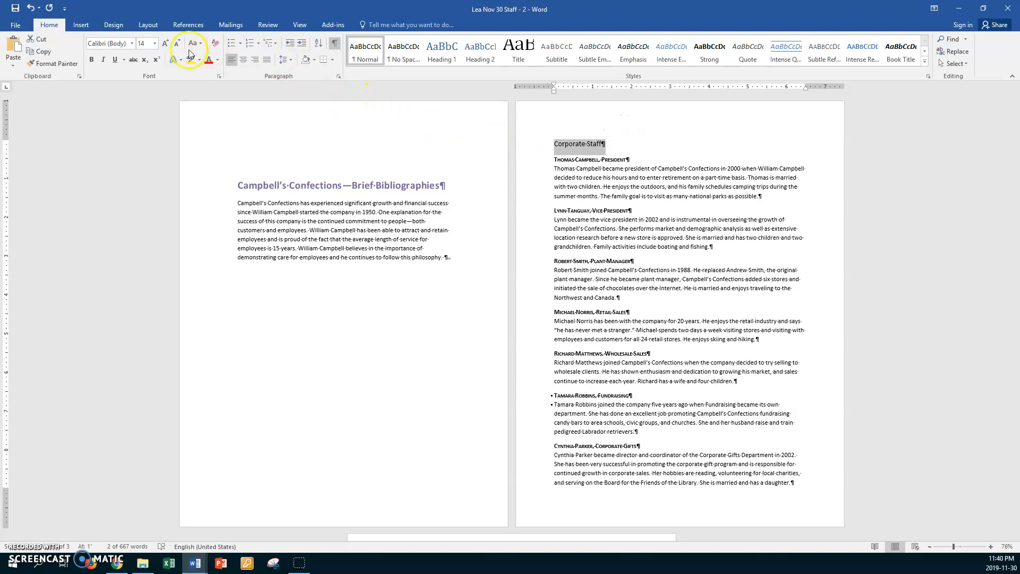
click(154, 43)
click(142, 136)
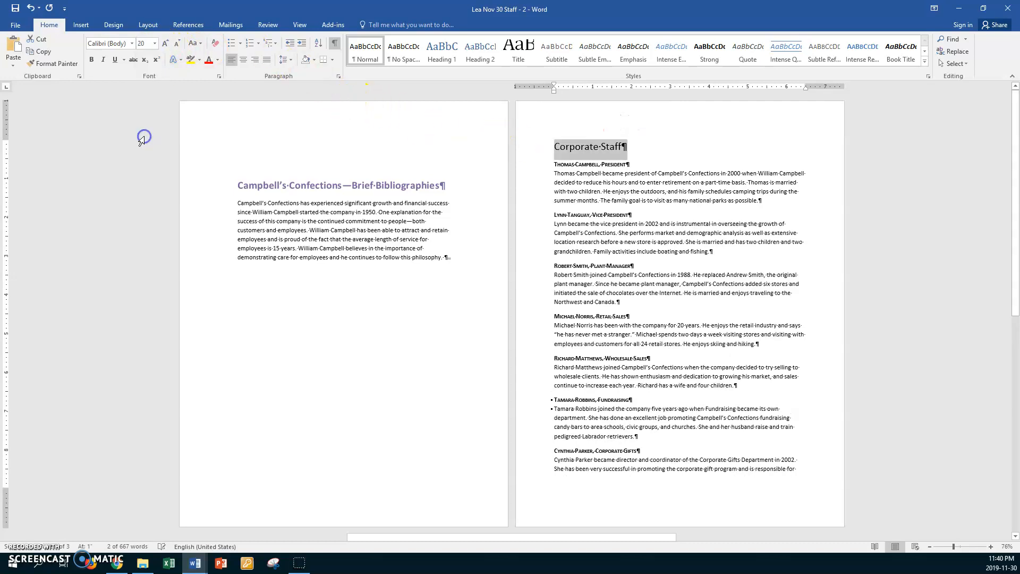
click(219, 77)
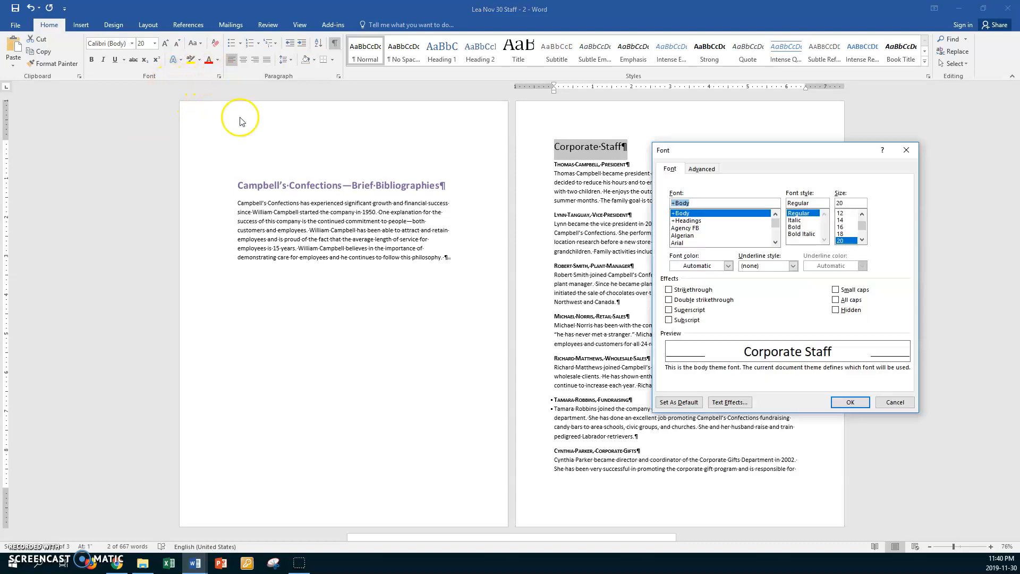
click(860, 292)
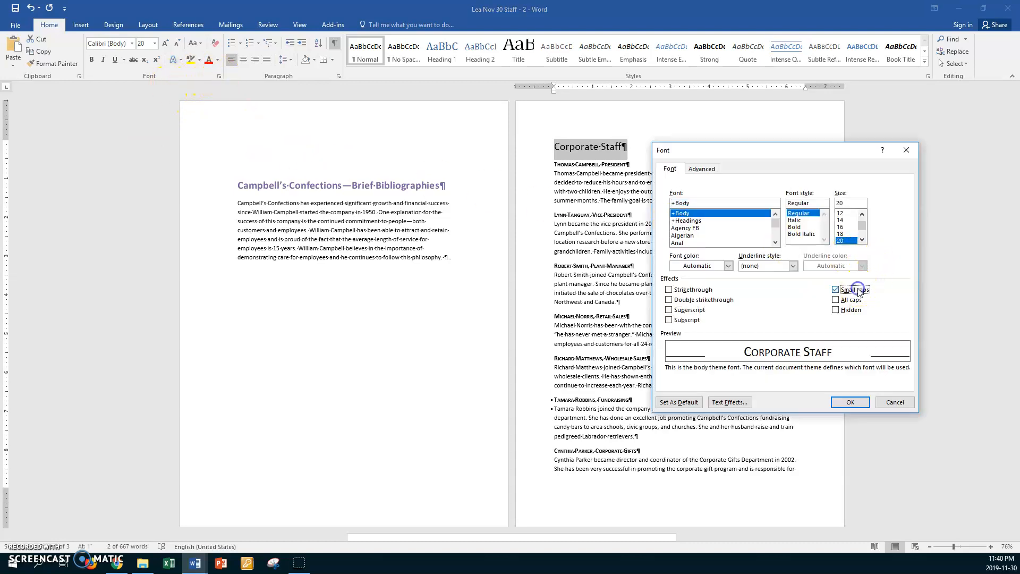
click(799, 227)
click(850, 402)
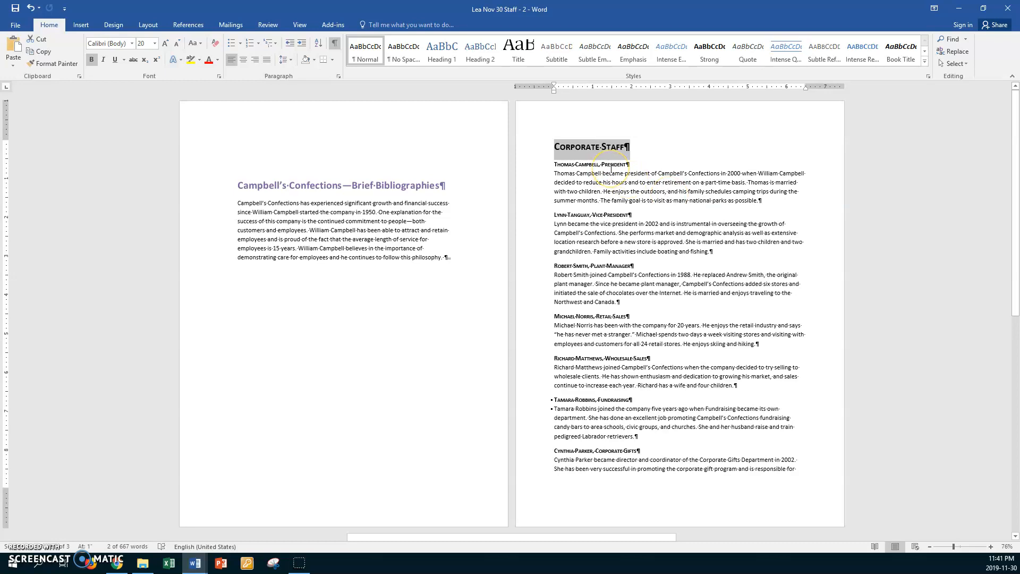
Search from the start of the document for the Corporate Gifts director's surname and place the cursor before that person's heading
key(ctrl+Home)
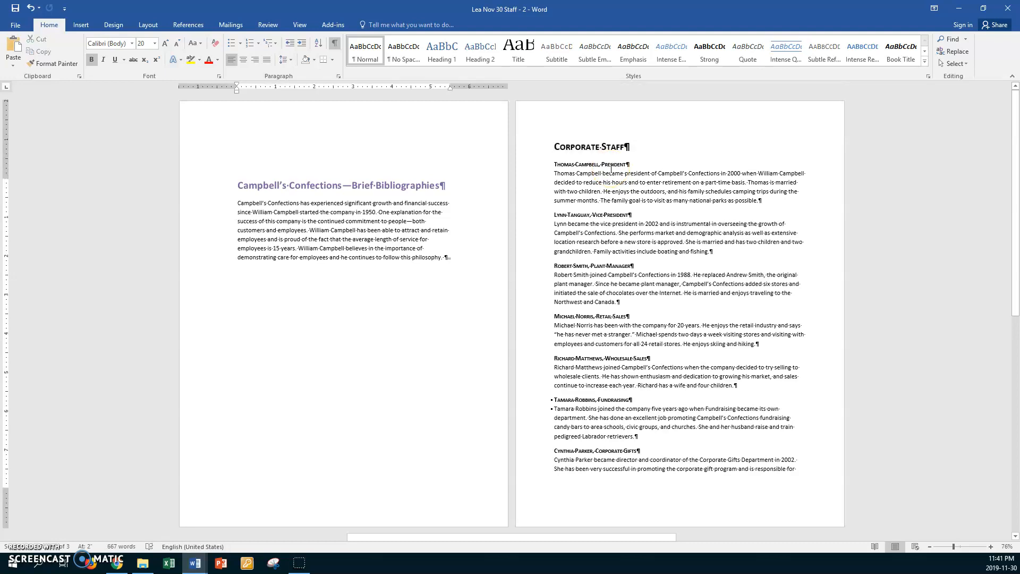
key(ctrl+f)
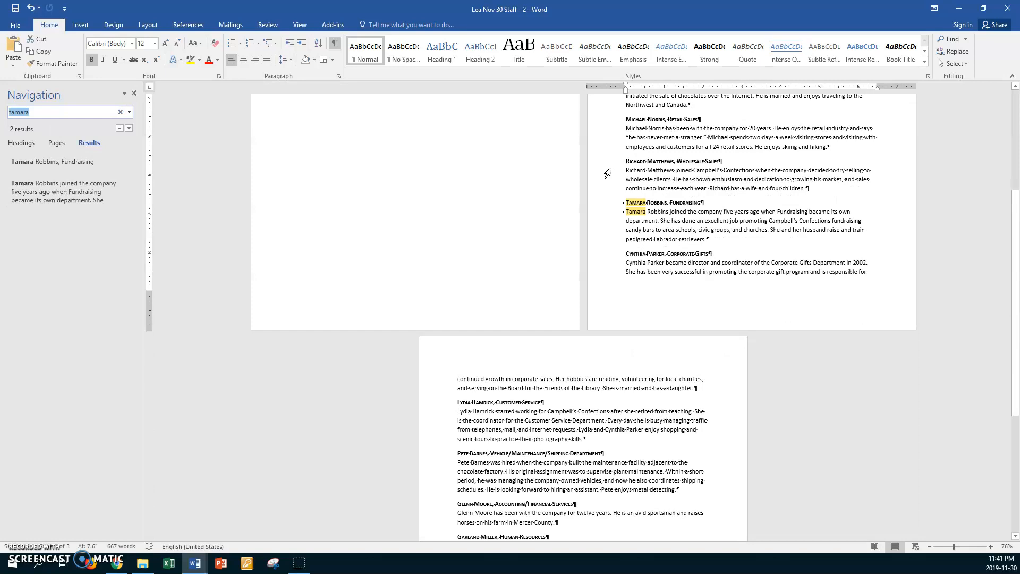
text(parker)
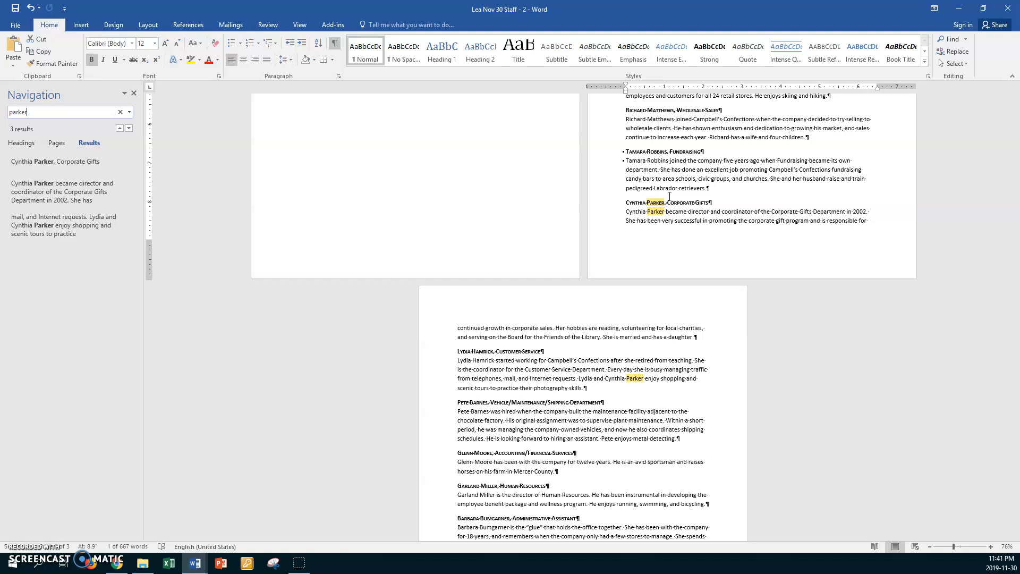
click(627, 203)
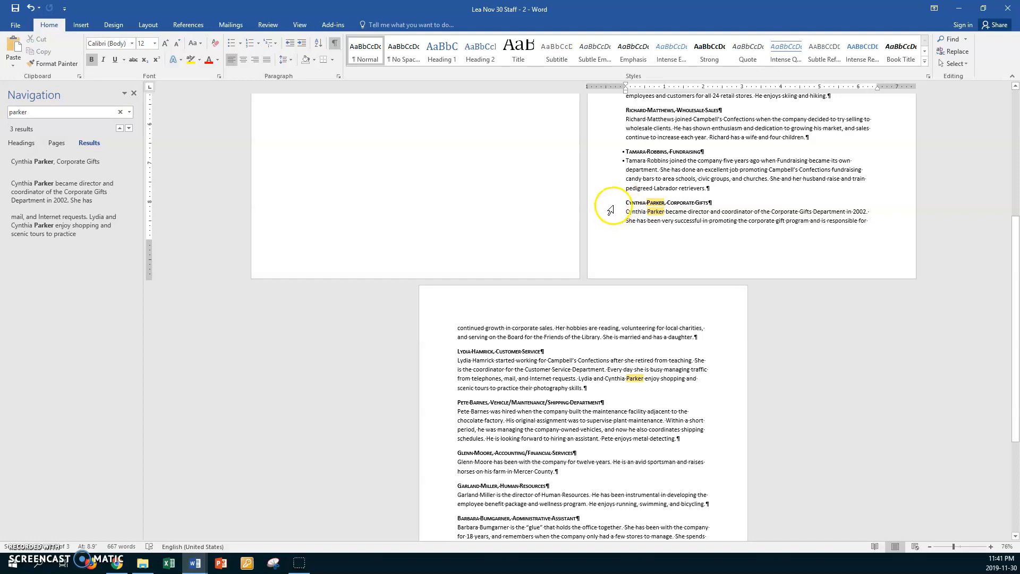
Turn on Keep with next and Keep lines together for the Corporate Gifts heading and the paragraph below it
click(615, 207)
drag(614, 208, 612, 217)
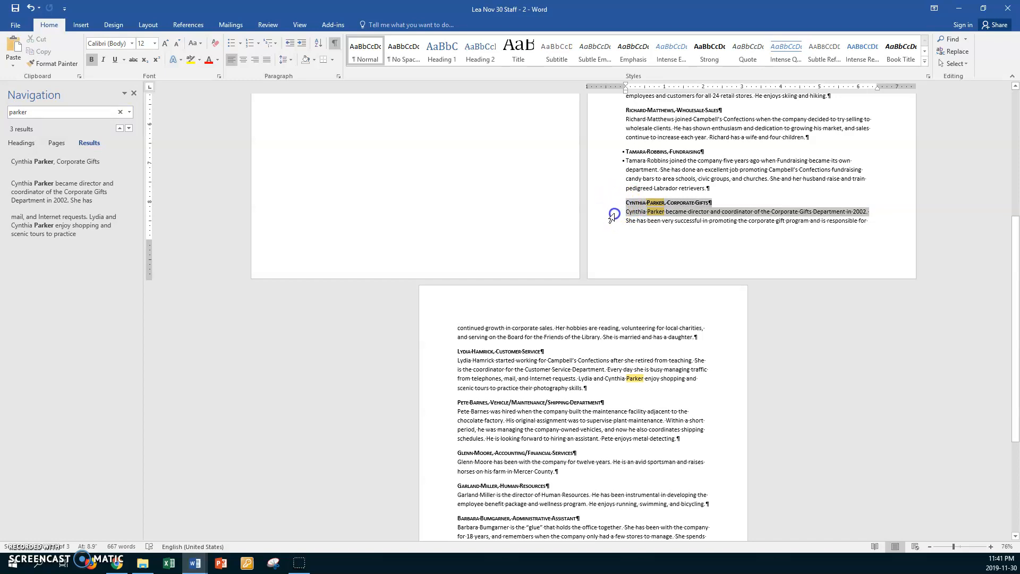
click(338, 76)
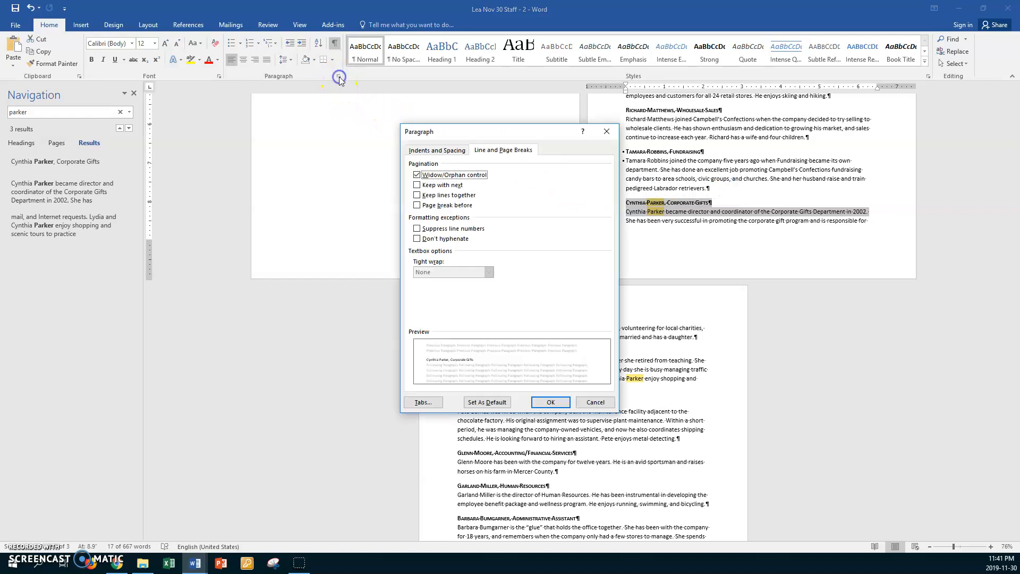
click(417, 185)
click(442, 196)
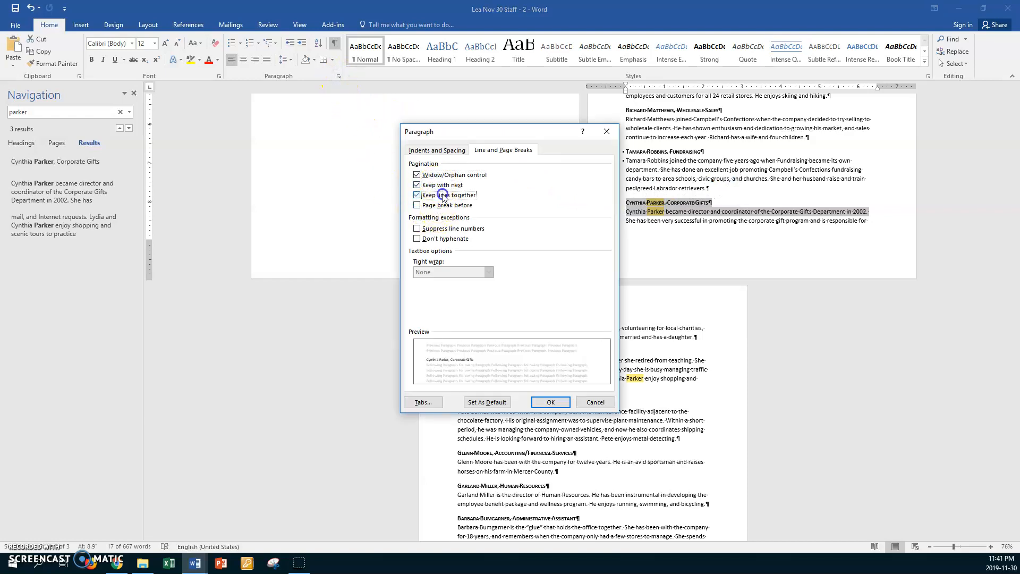
click(547, 402)
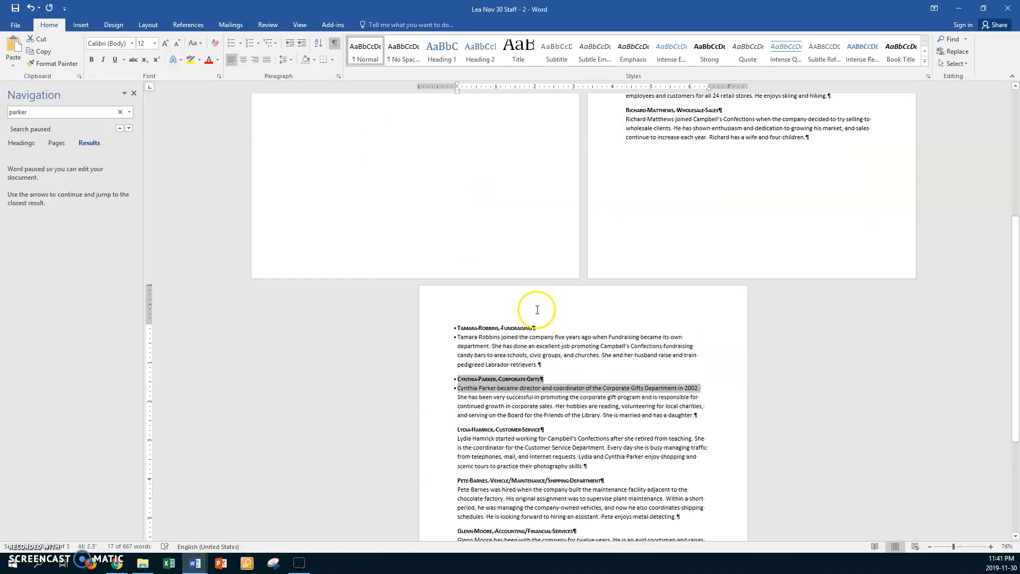
Insert a page break directly before the Corporate Gifts heading
click(546, 365)
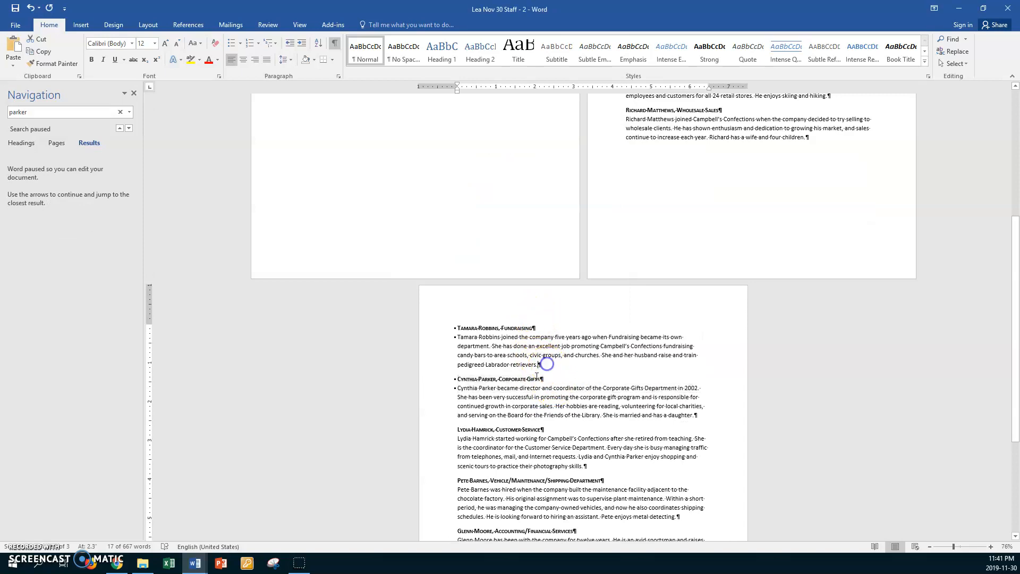
click(458, 379)
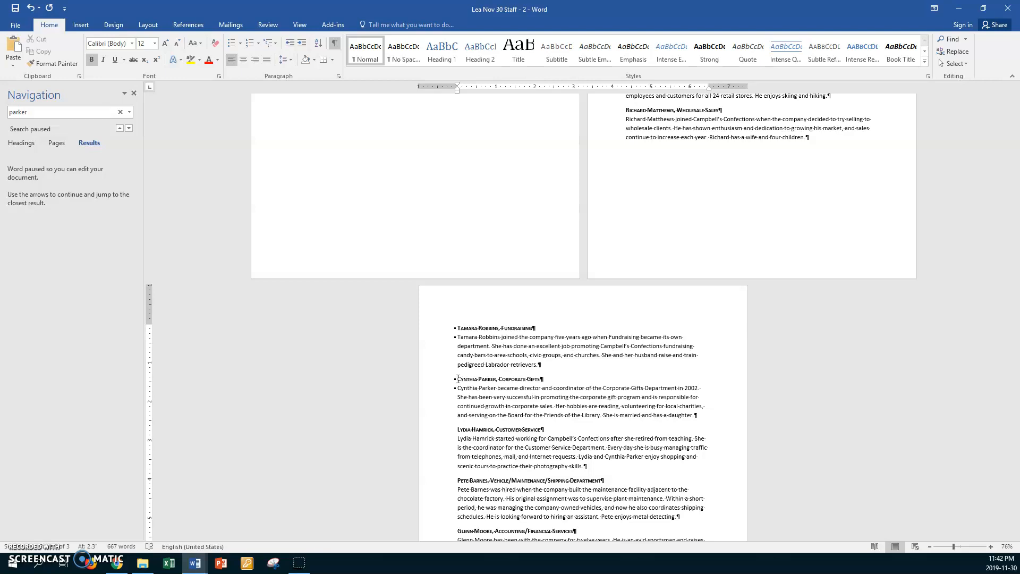
key(ctrl+Return)
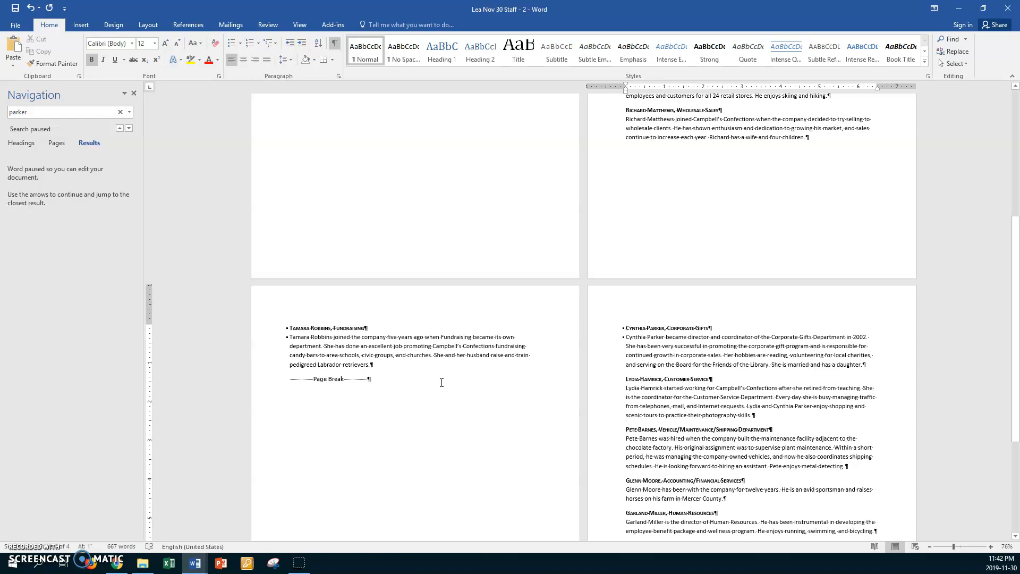
Delete the page break and the leftover empty paragraph above the Corporate Gifts heading
click(369, 379)
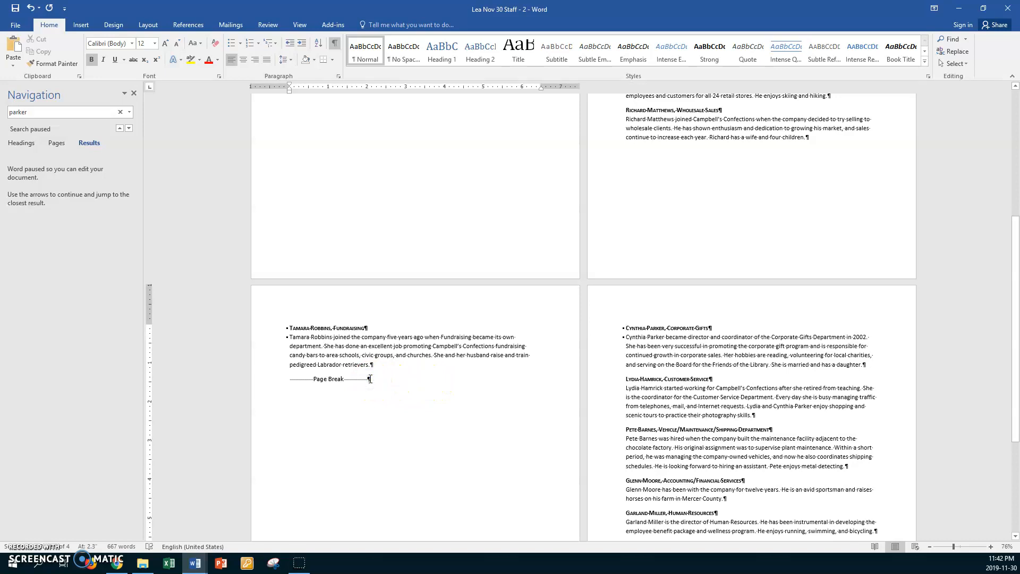
key(BackSpace)
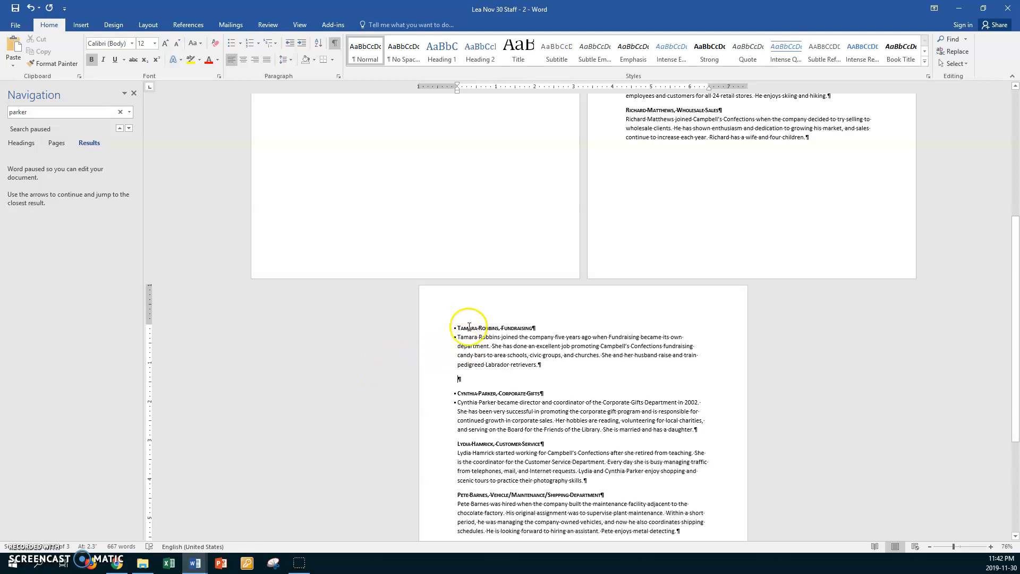
key(BackSpace)
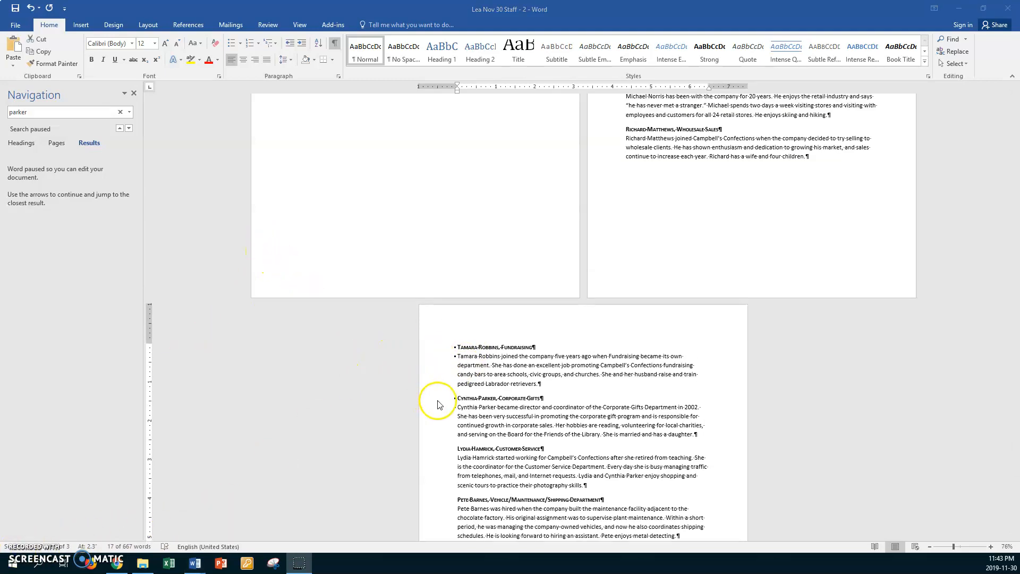
Turn off Keep with next and Keep lines together for the Corporate Gifts heading and its paragraph
drag(441, 398, 441, 407)
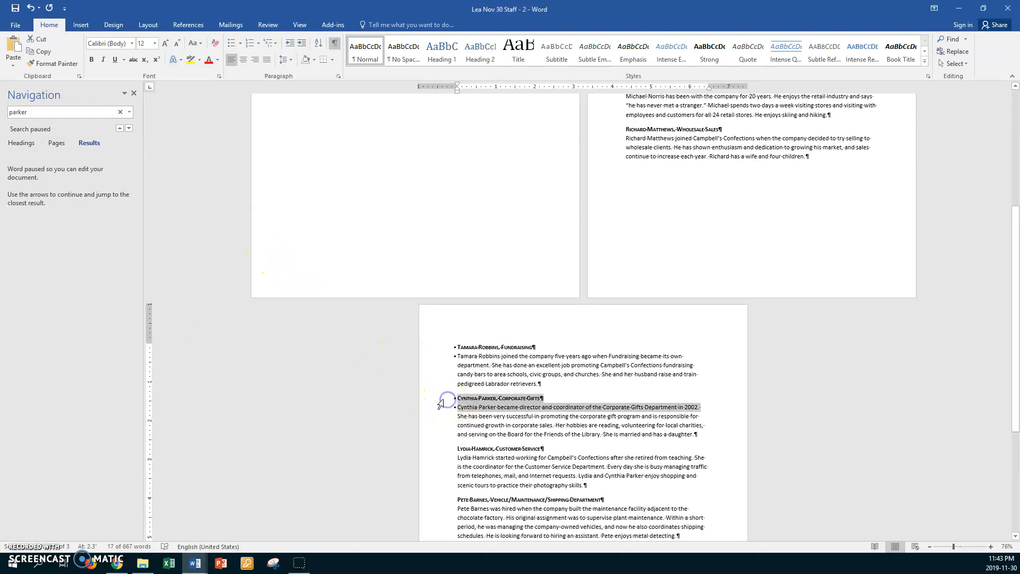
click(339, 77)
click(439, 184)
click(438, 195)
click(542, 399)
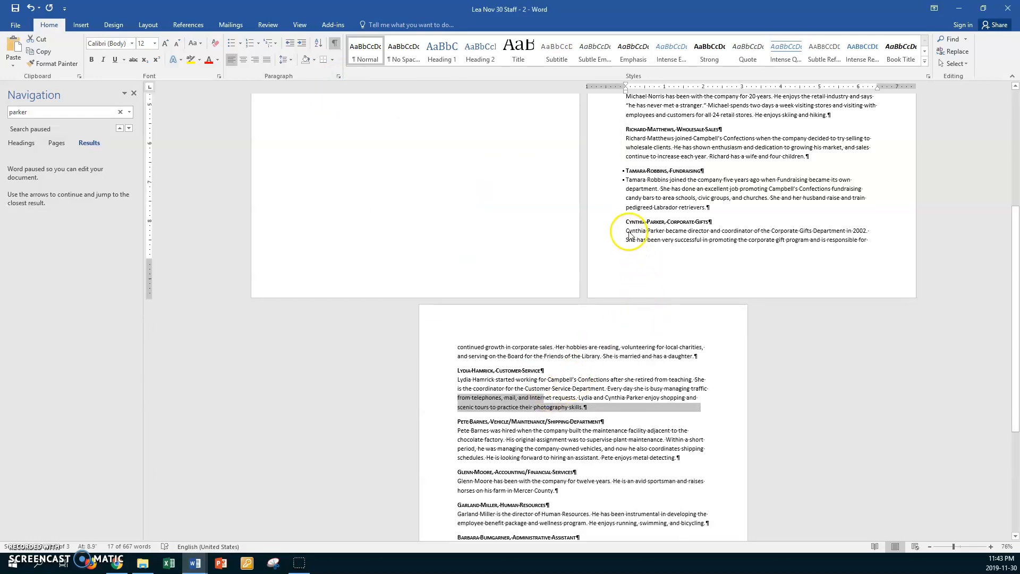
Insert a manual page break before the Corporate Gifts heading so its entry starts on a new page
click(627, 221)
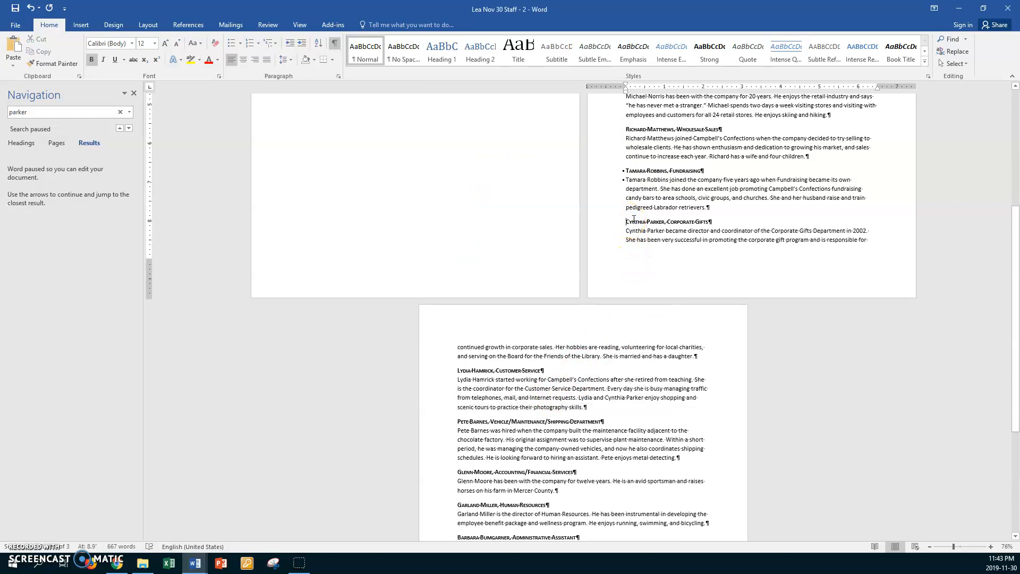
key(ctrl+Return)
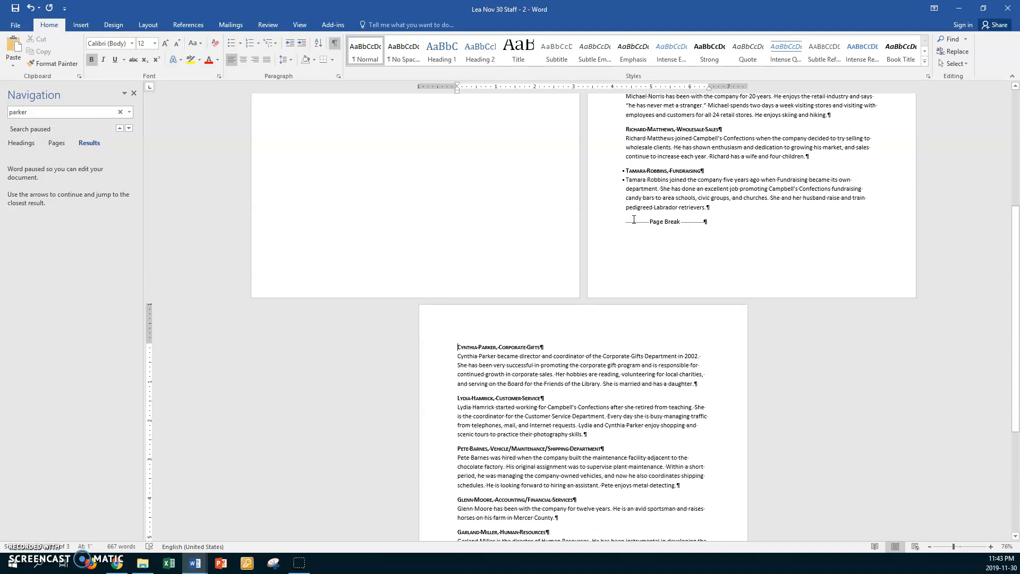
click(632, 222)
click(553, 347)
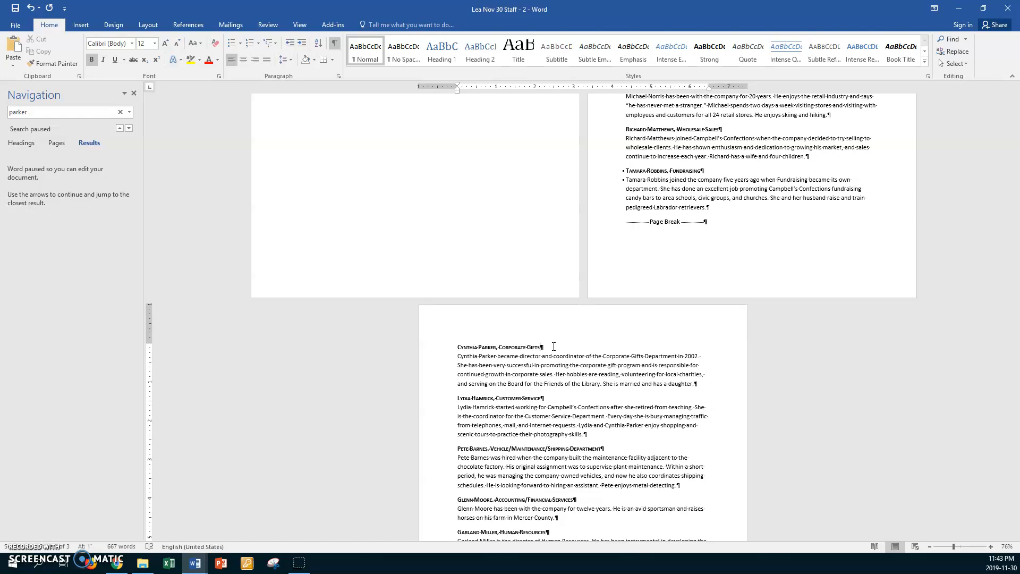
Give the title paragraph "Campbell's Confections—Brief Bibliographies" a 3-D border setting with the double-line style
click(955, 548)
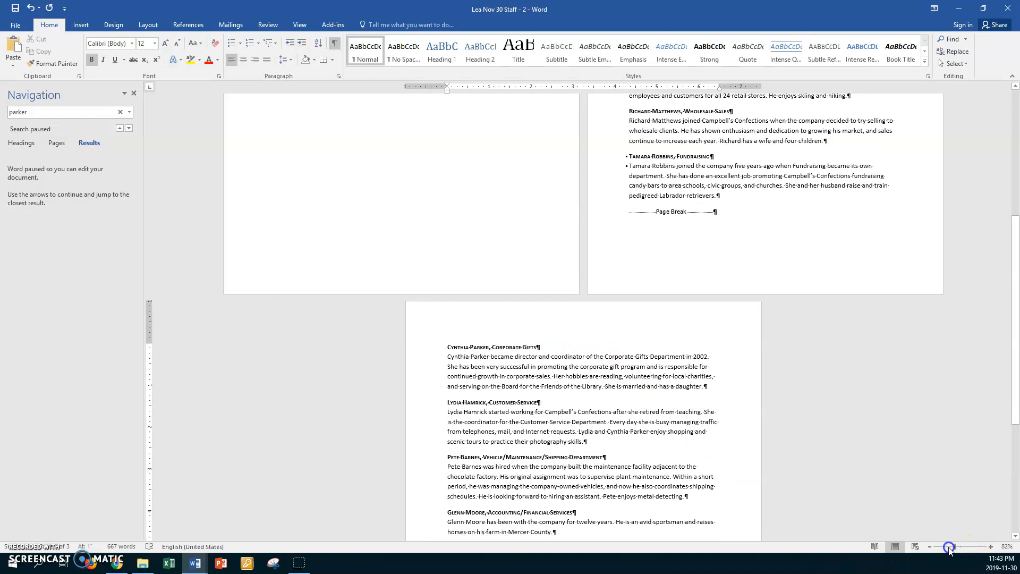
mouse_move(955, 549)
mouse_down()
mouse_move(941, 547)
mouse_move(949, 547)
mouse_up()
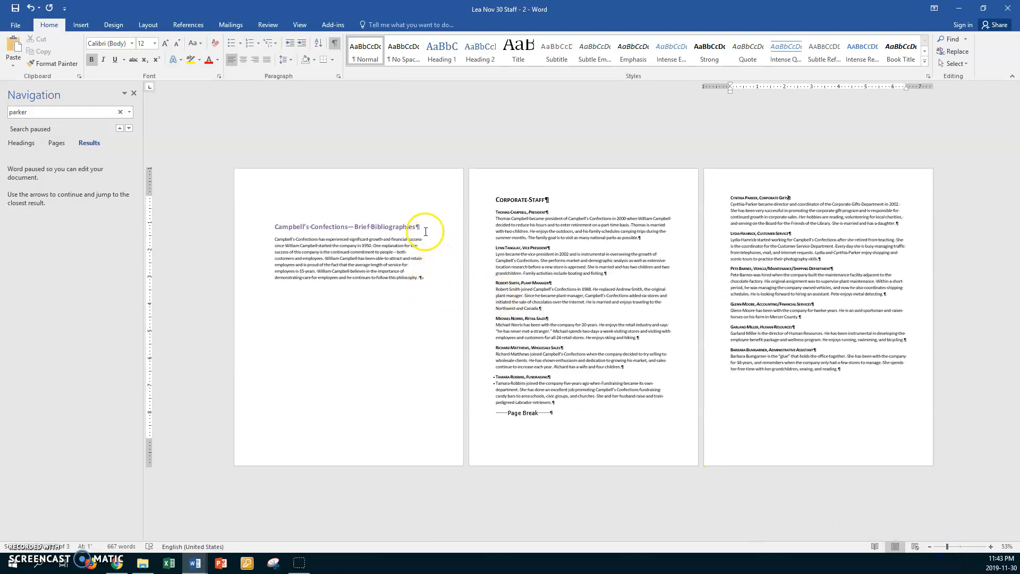
click(356, 226)
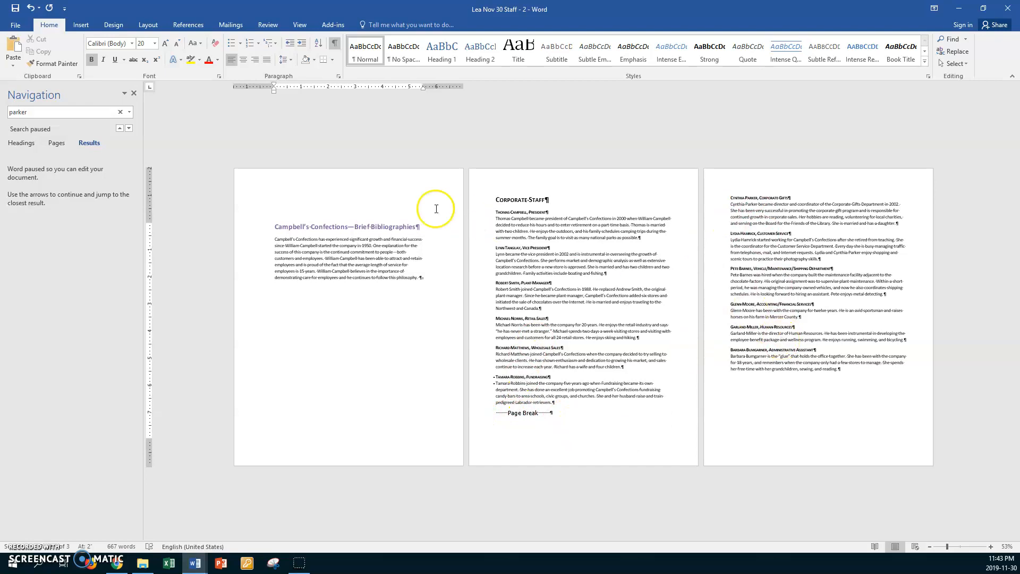
click(333, 60)
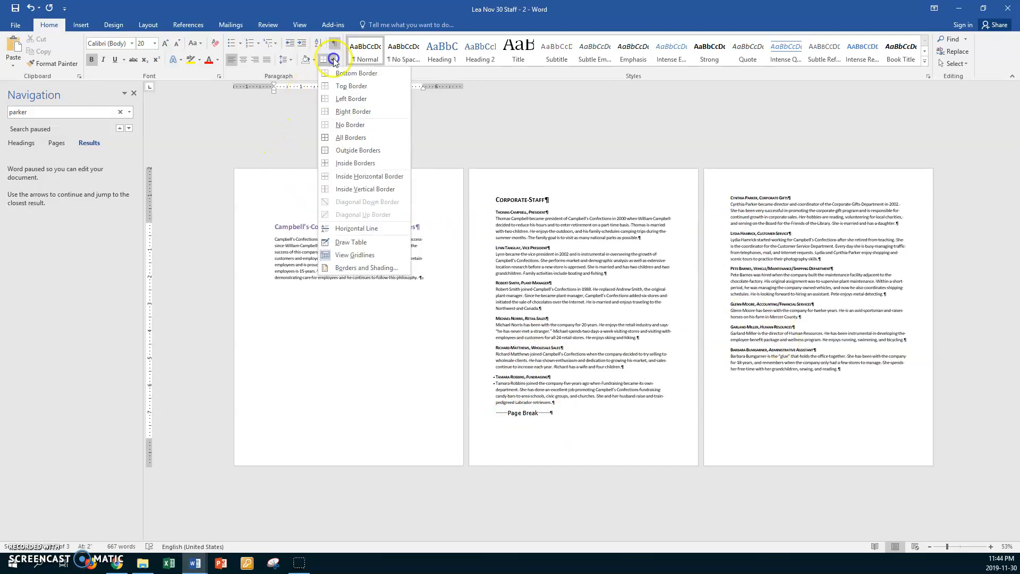
click(354, 268)
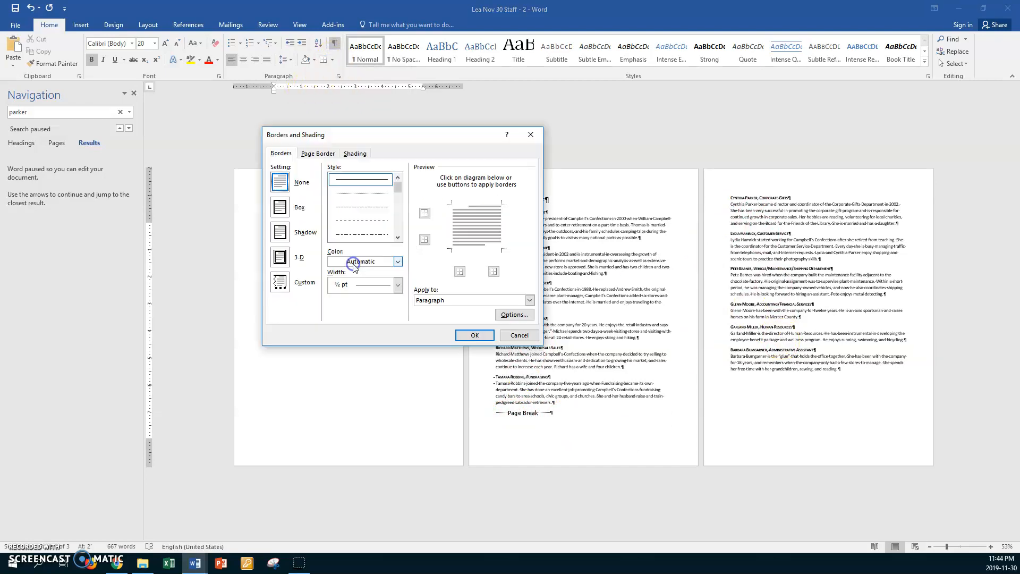
click(281, 258)
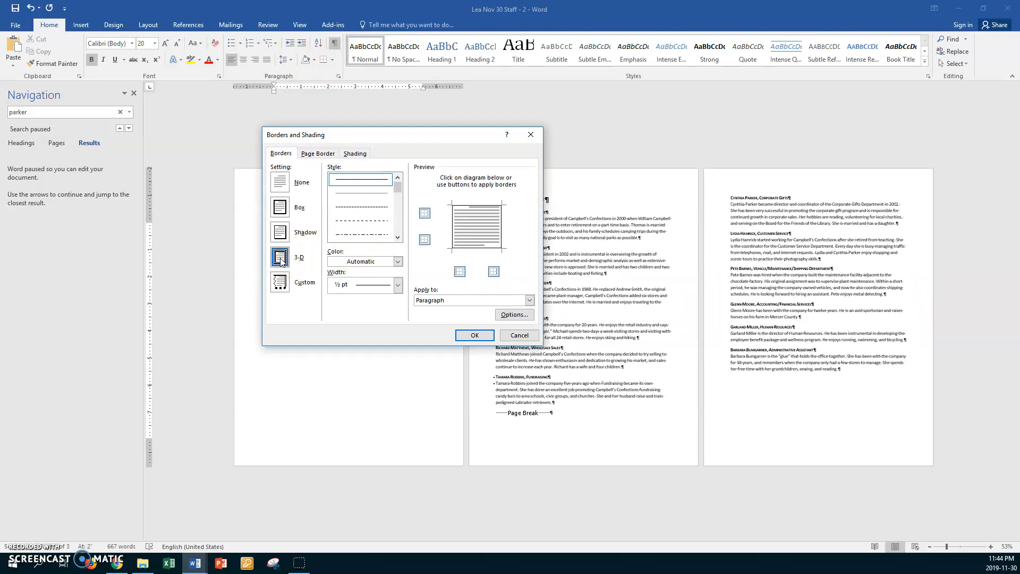
click(398, 238)
click(398, 237)
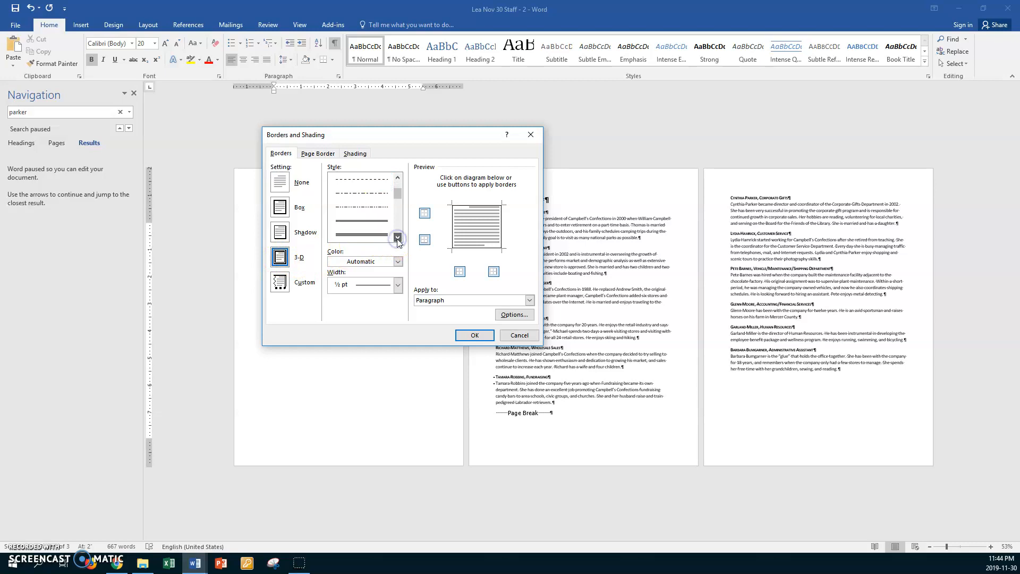
click(374, 220)
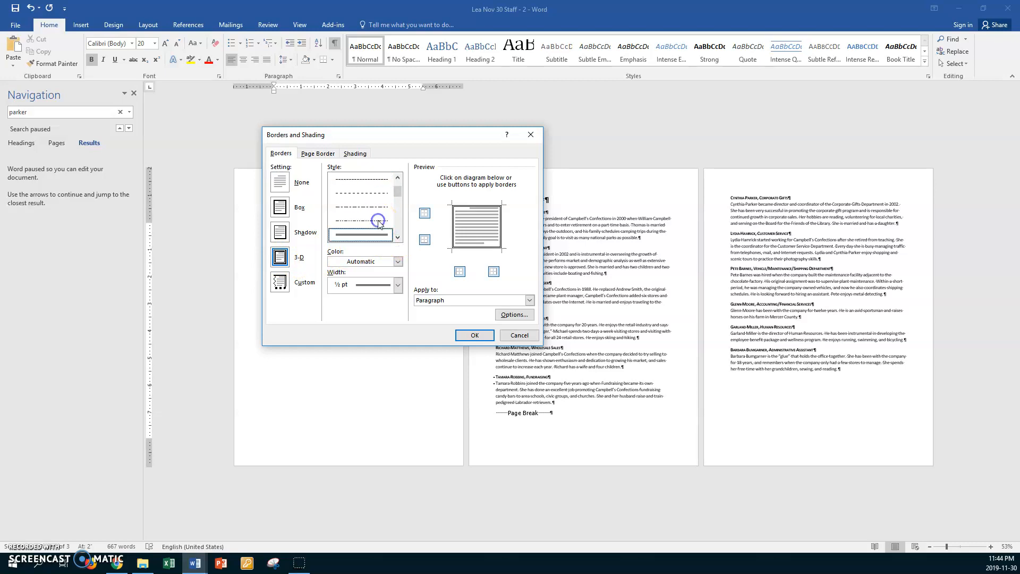
click(397, 262)
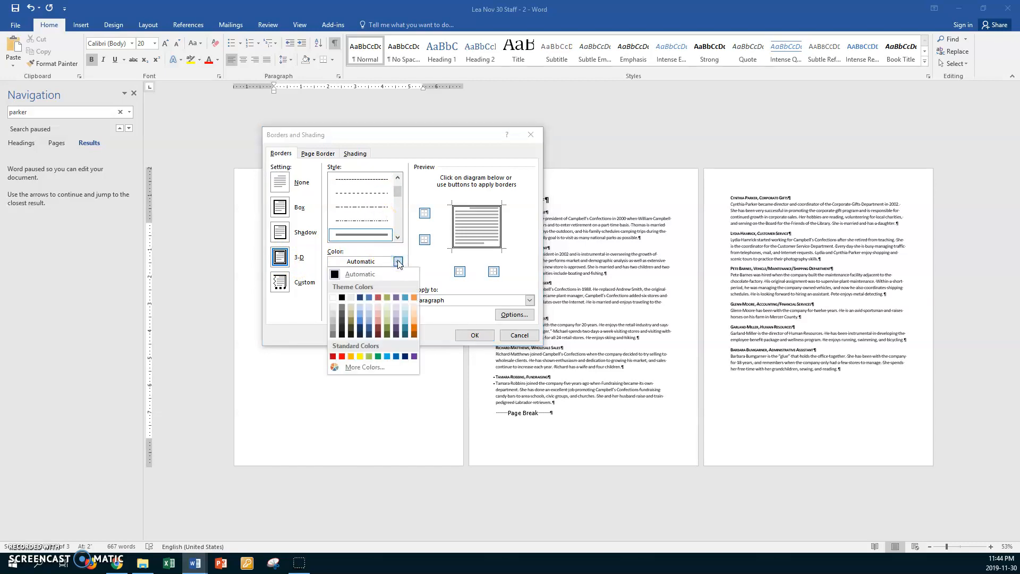
click(367, 297)
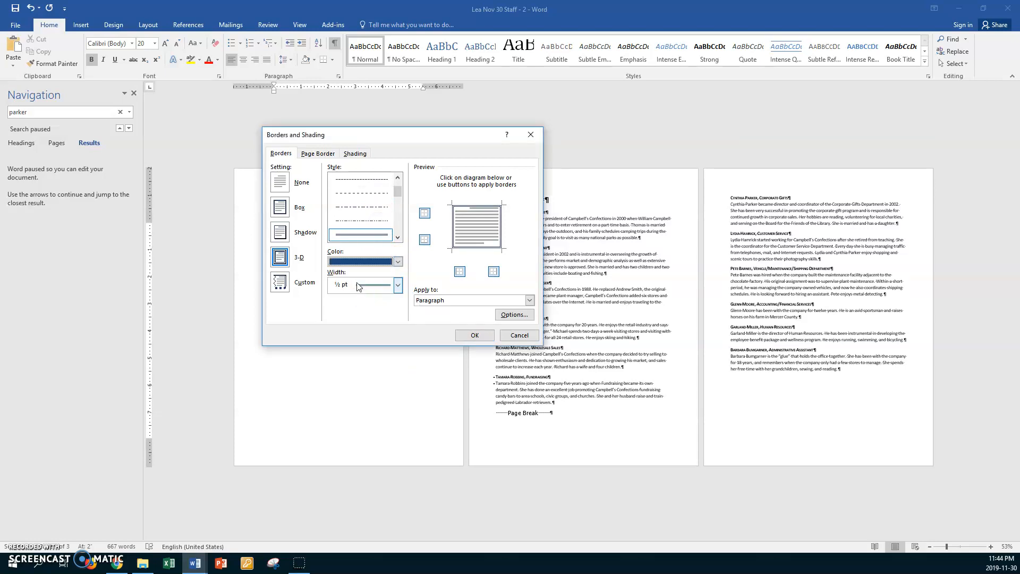
click(397, 286)
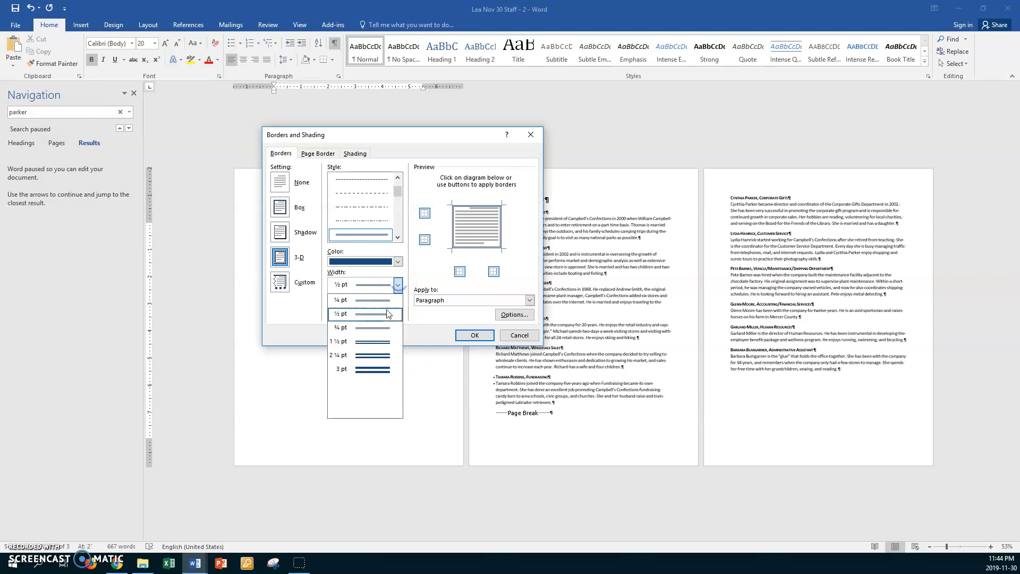
click(368, 369)
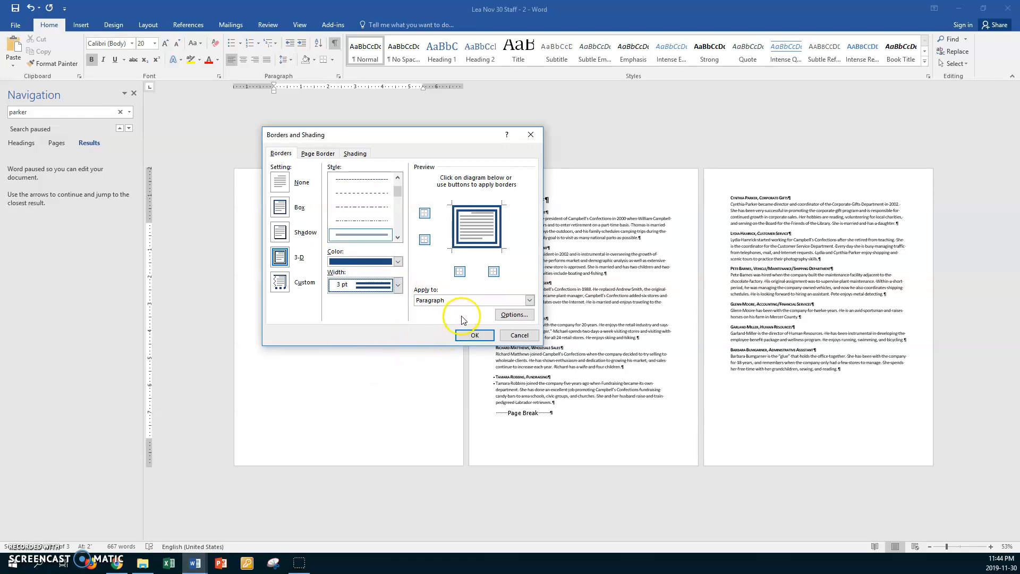
click(528, 300)
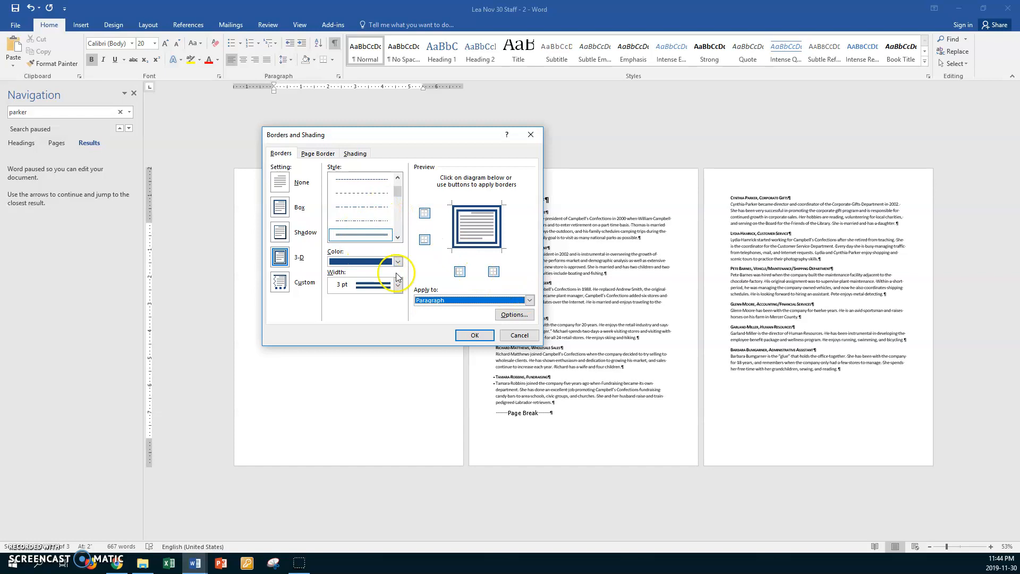
click(282, 183)
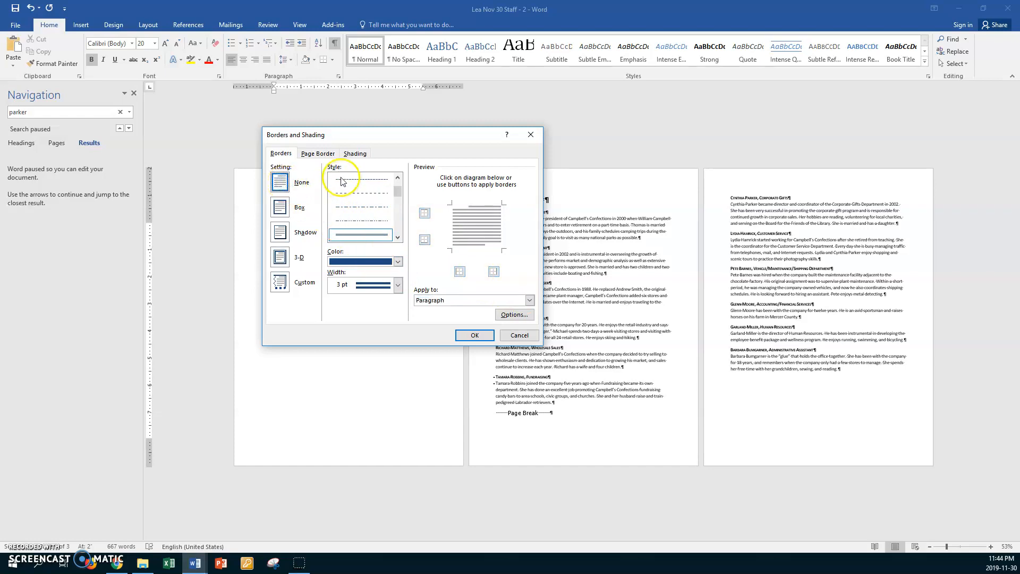
Choose a 3-D page border setting with the double-line style
click(317, 154)
click(309, 155)
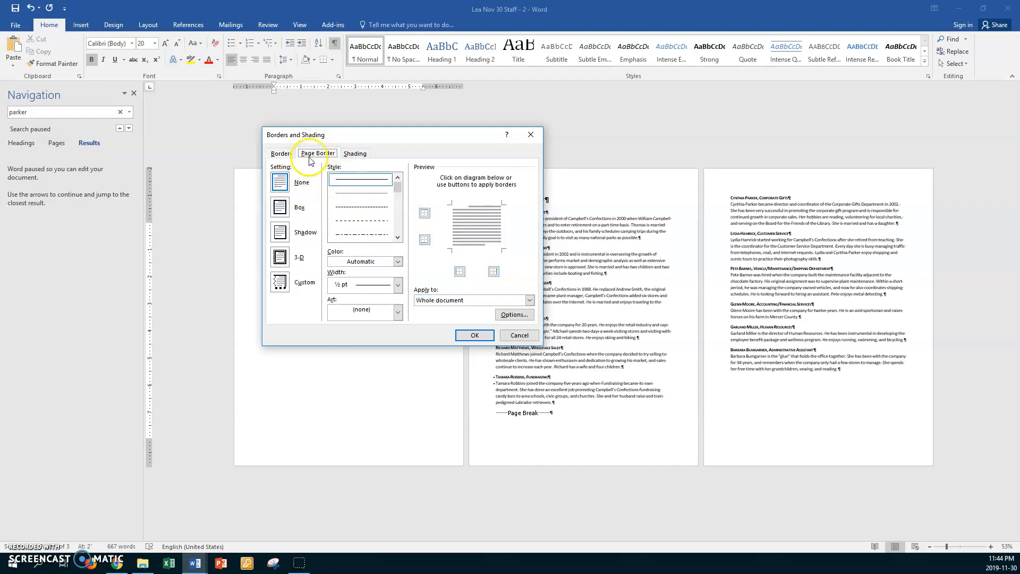
click(282, 259)
click(397, 238)
click(397, 237)
click(381, 226)
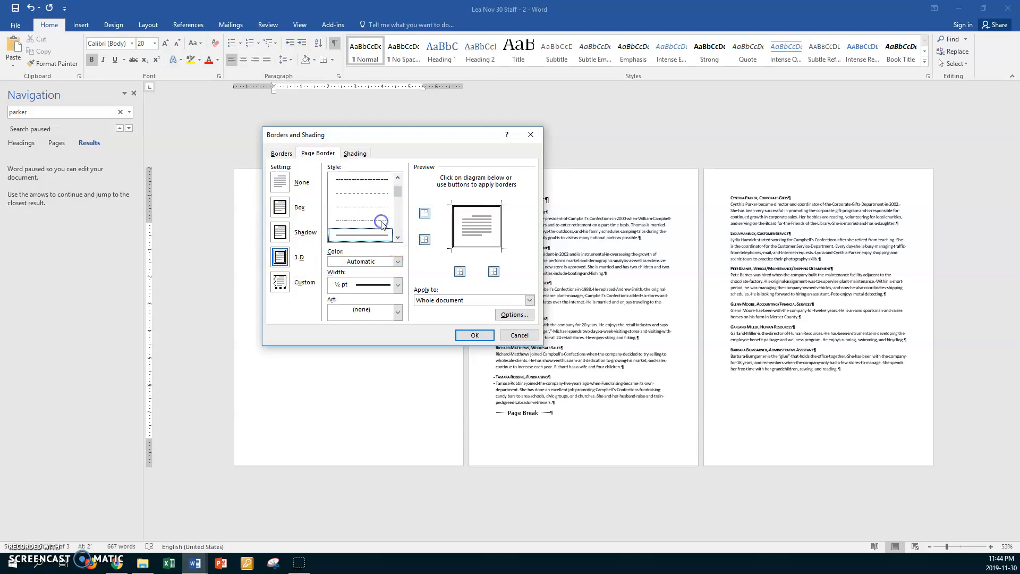
Make the page border dark blue and 3 pt wide, and apply it to the whole document
click(397, 261)
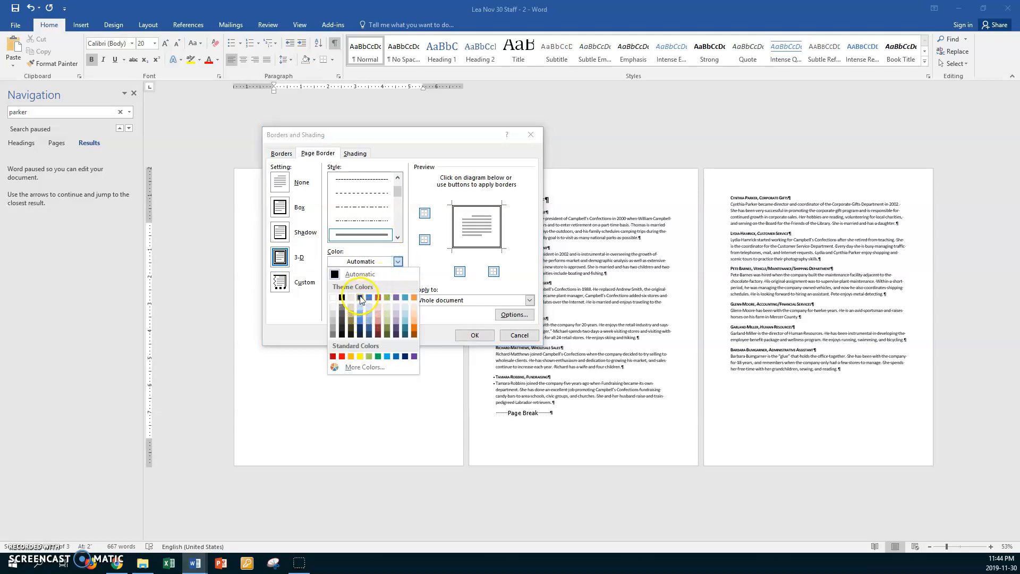
click(360, 301)
click(398, 285)
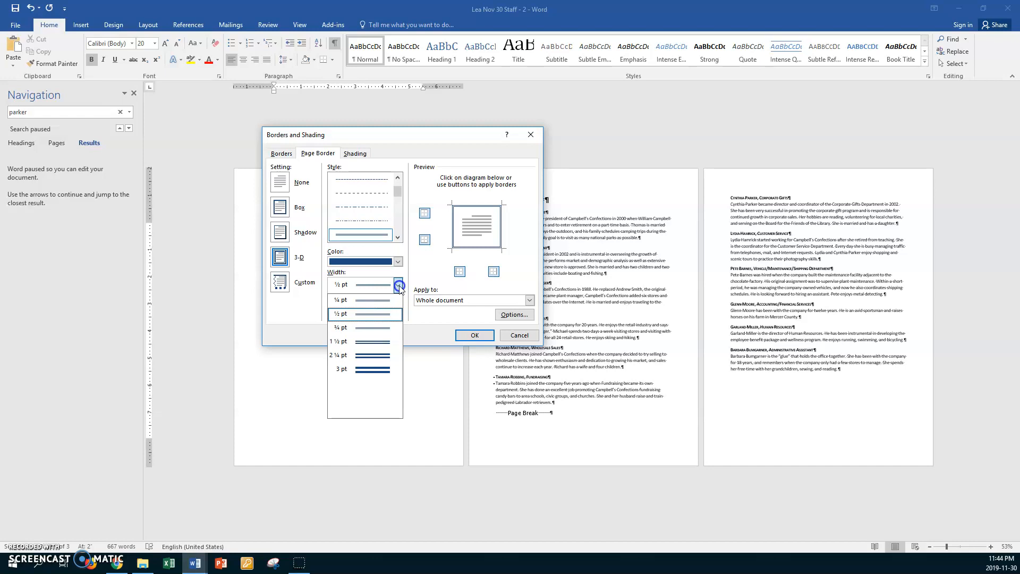
click(373, 368)
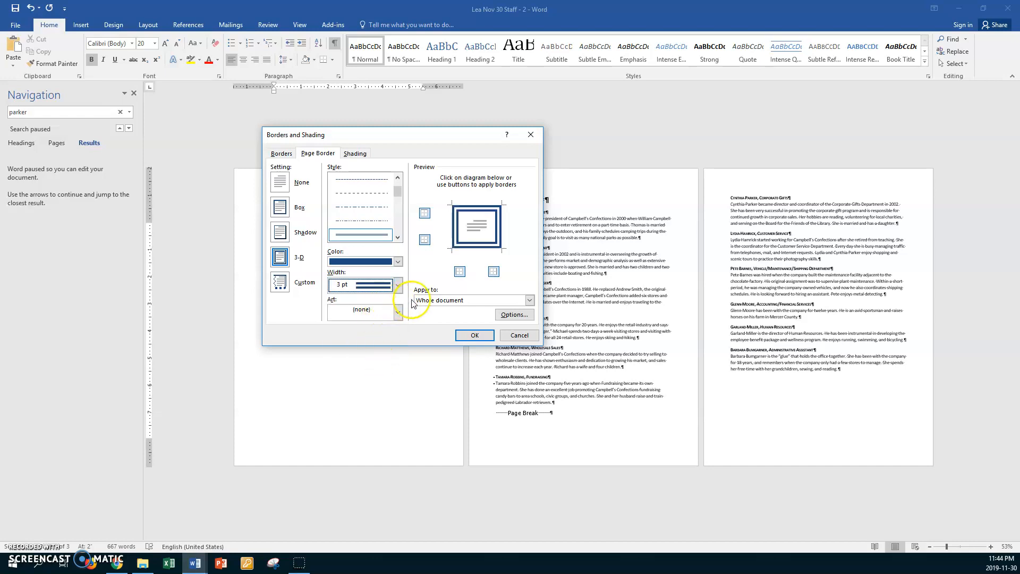
click(529, 300)
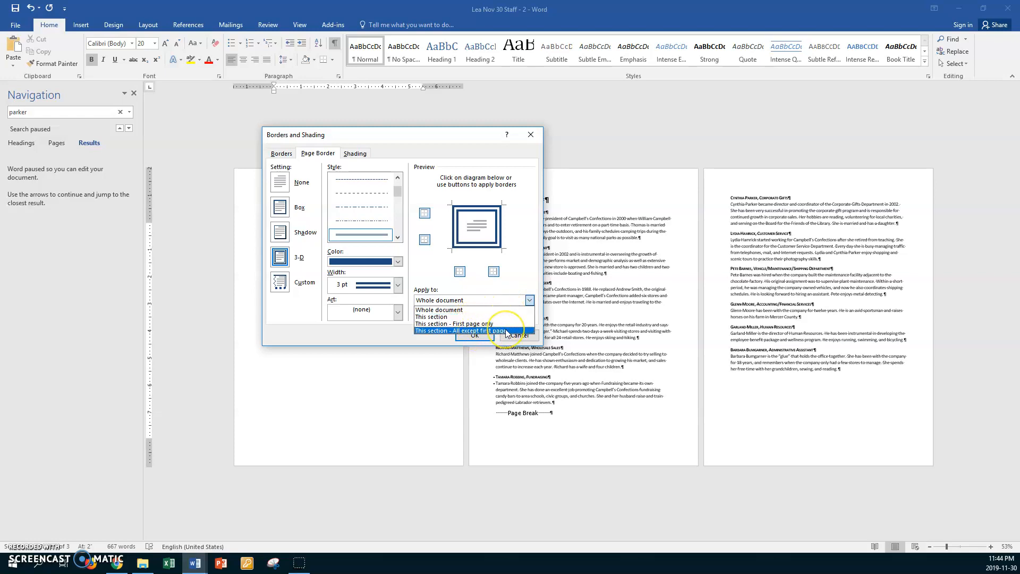
click(458, 300)
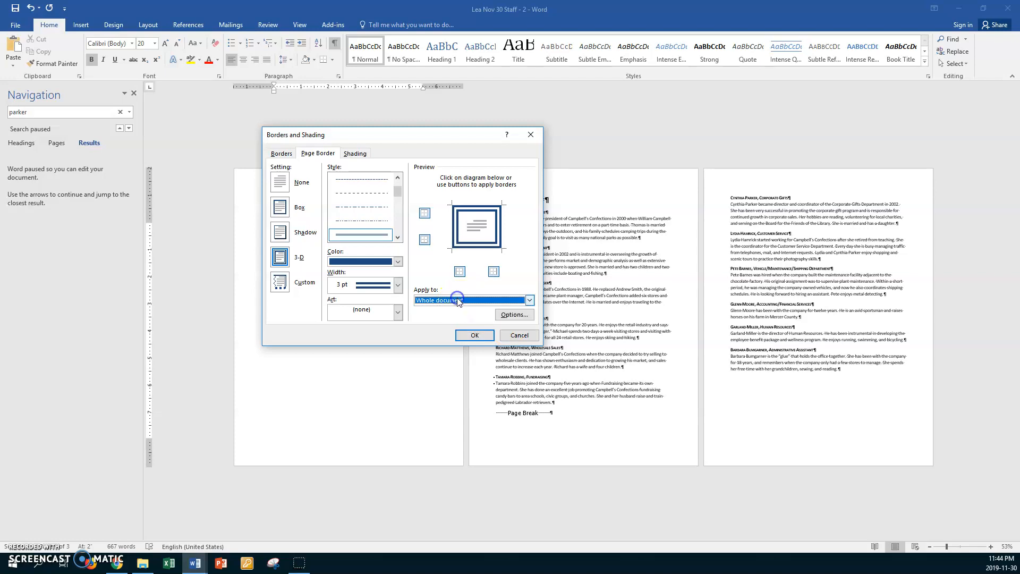
click(471, 335)
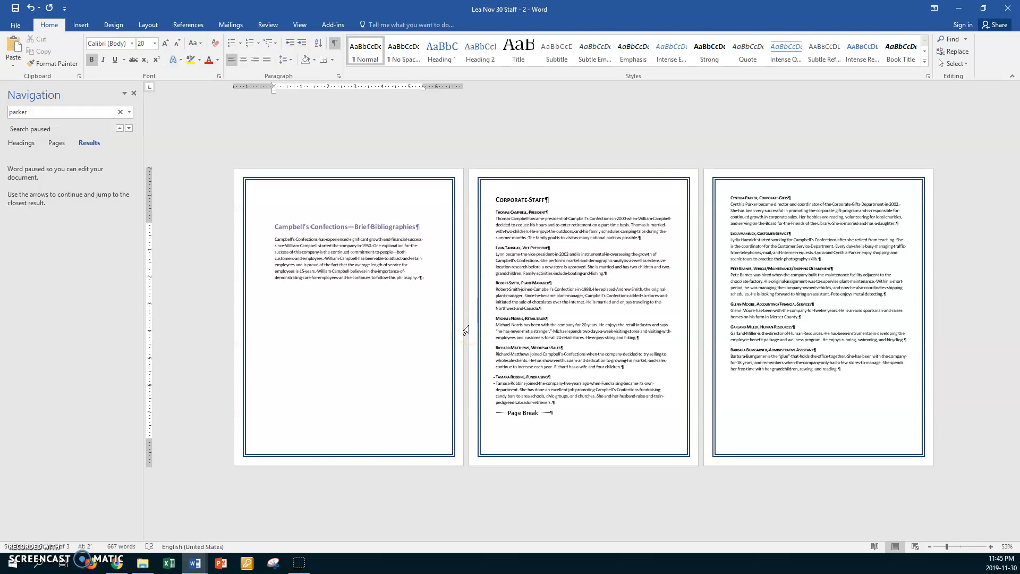
Set the vertical alignment of the section starting at Corporate Staff to Center, and close the Navigation pane
click(497, 199)
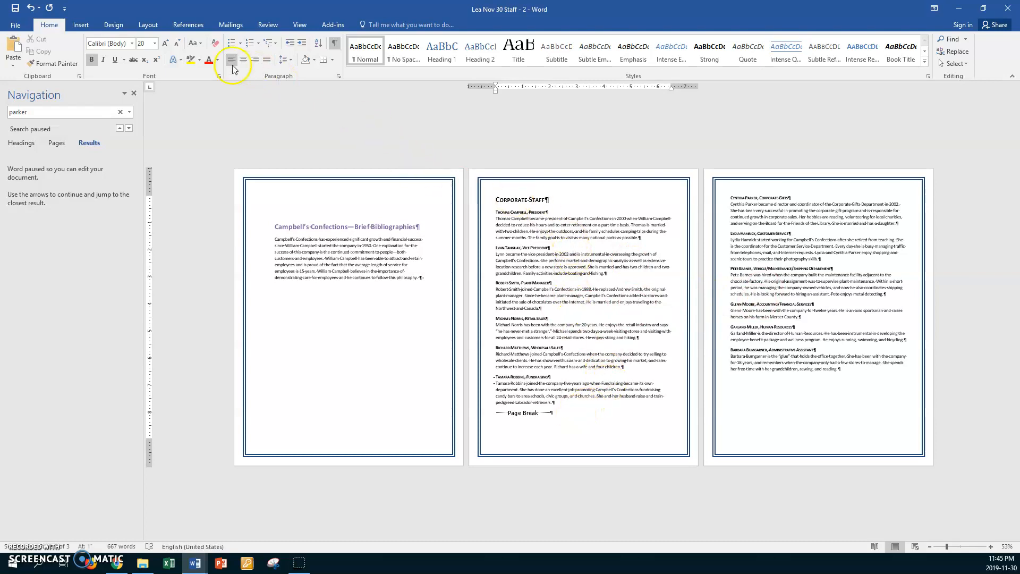
click(147, 25)
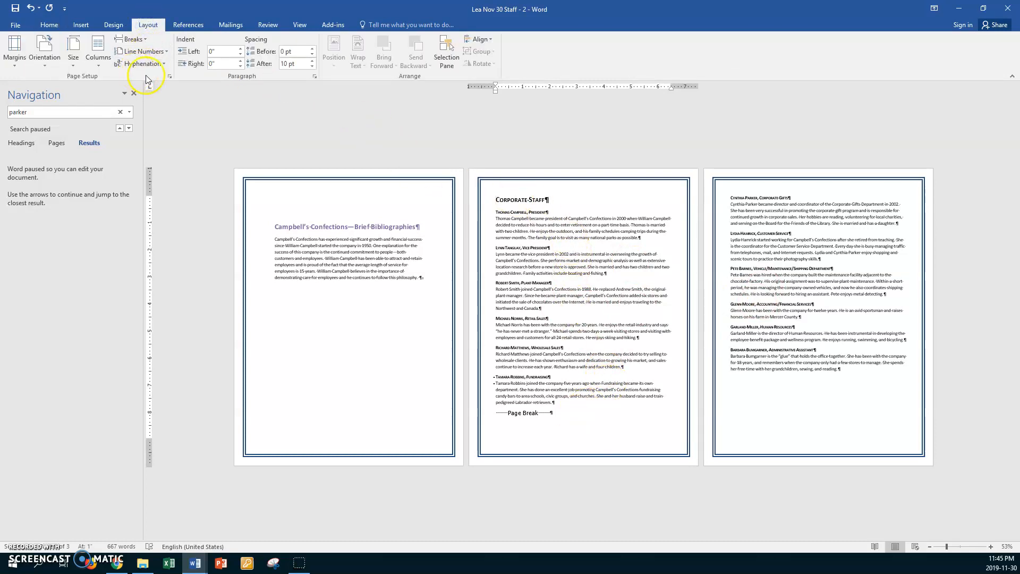
click(169, 77)
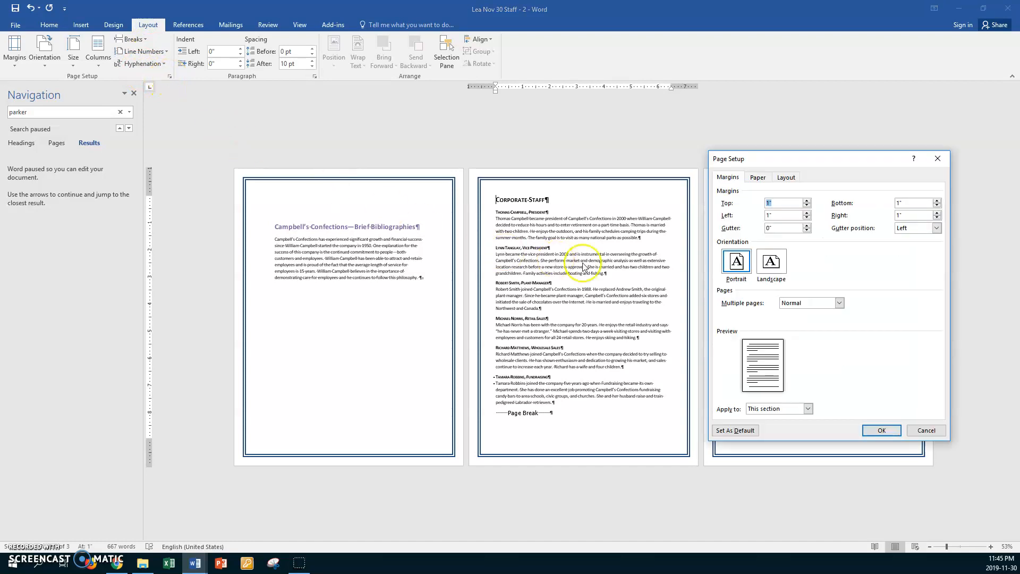
click(783, 178)
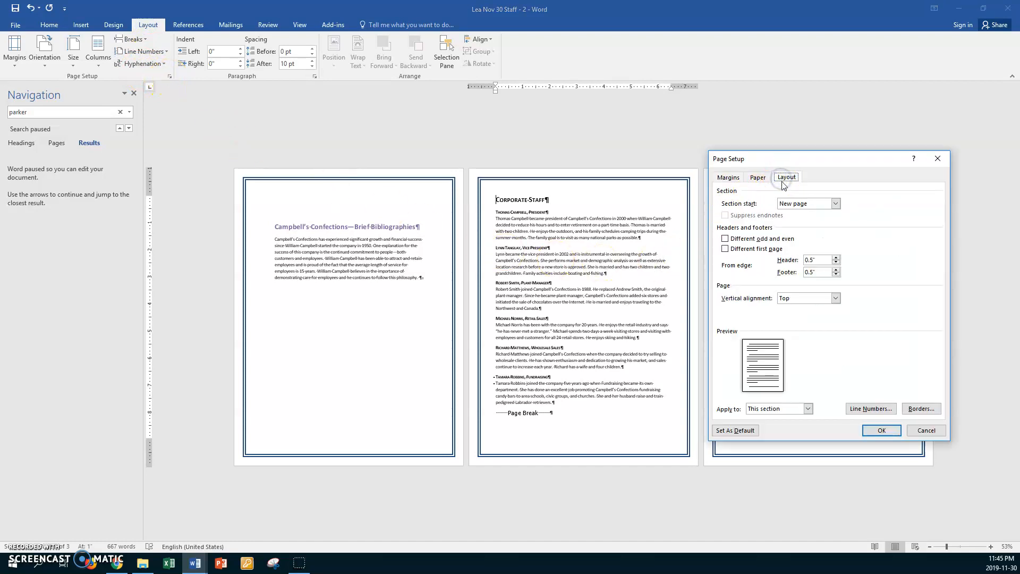
click(835, 298)
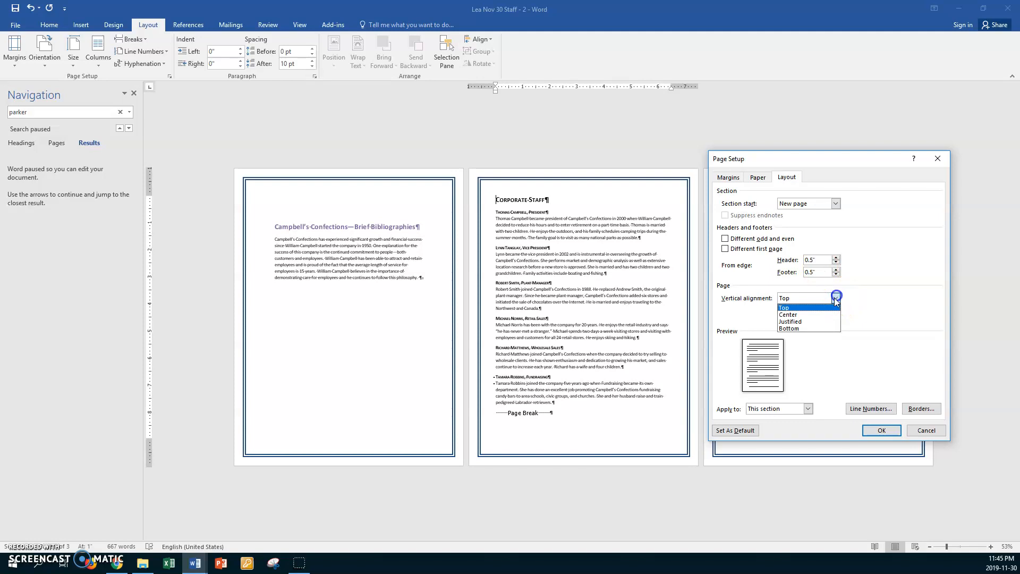
click(813, 315)
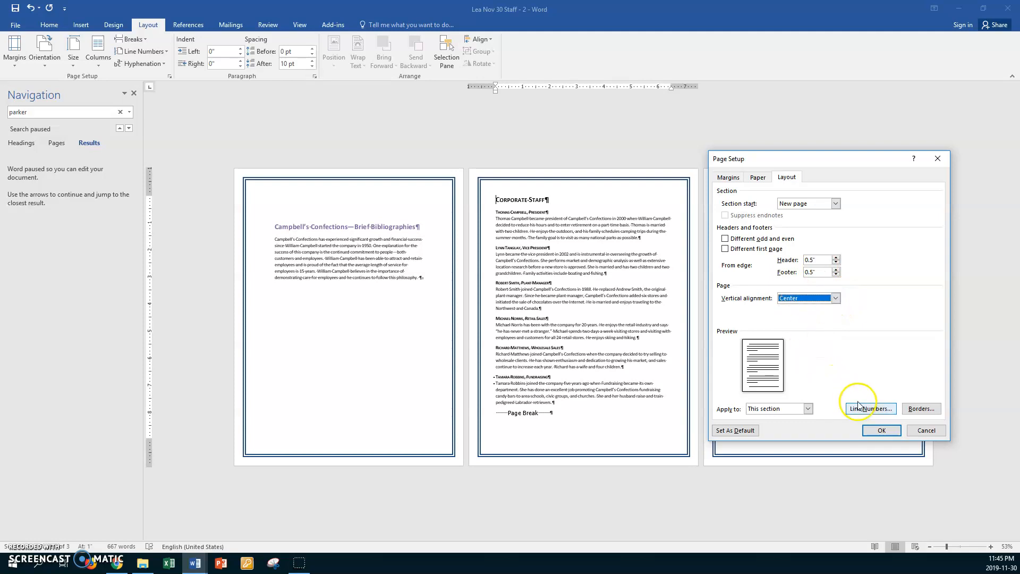
click(880, 431)
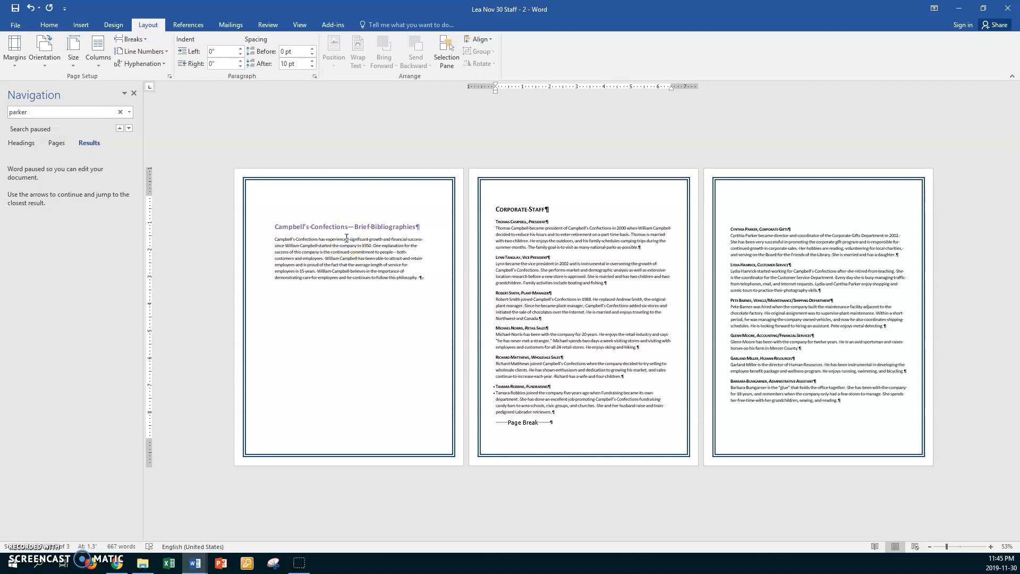
click(134, 94)
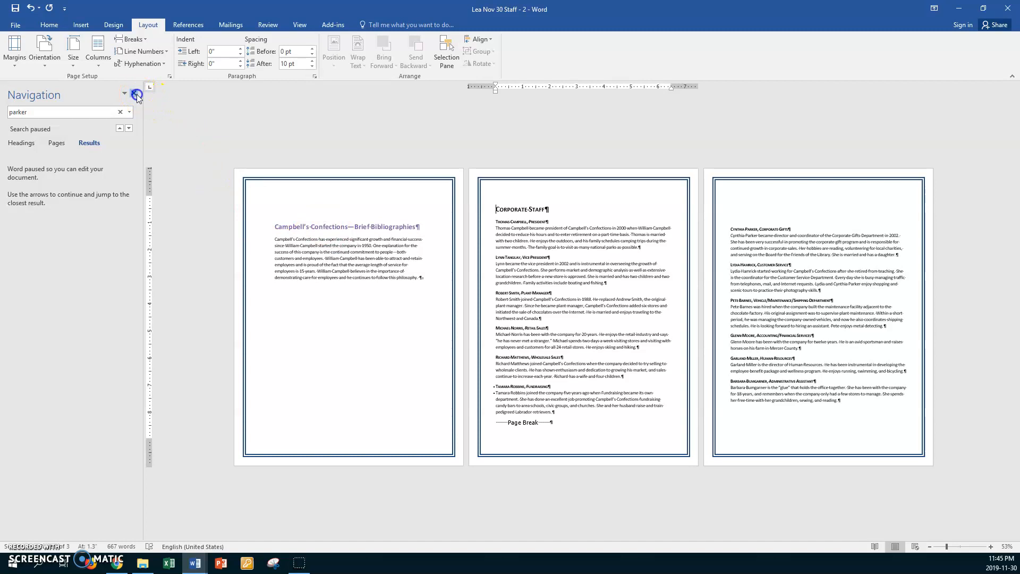